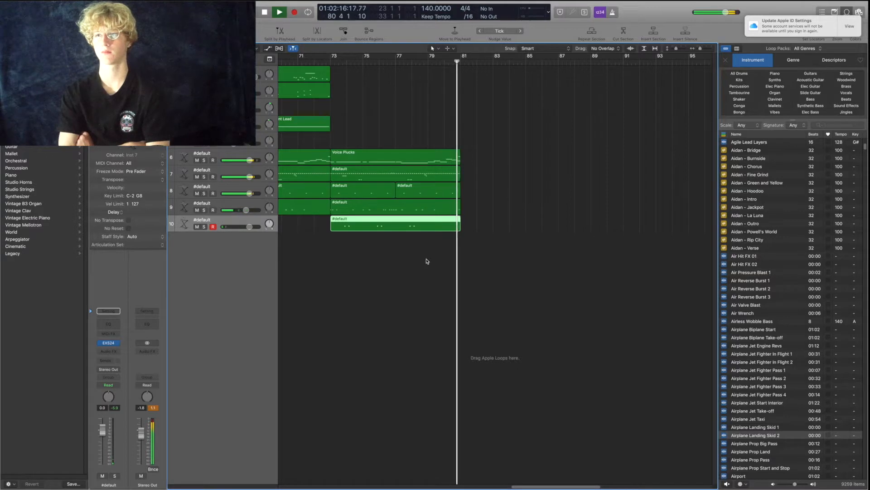
Stop playback, return to the start of the project, and play the first Voice Plucks track soloed
key("space")
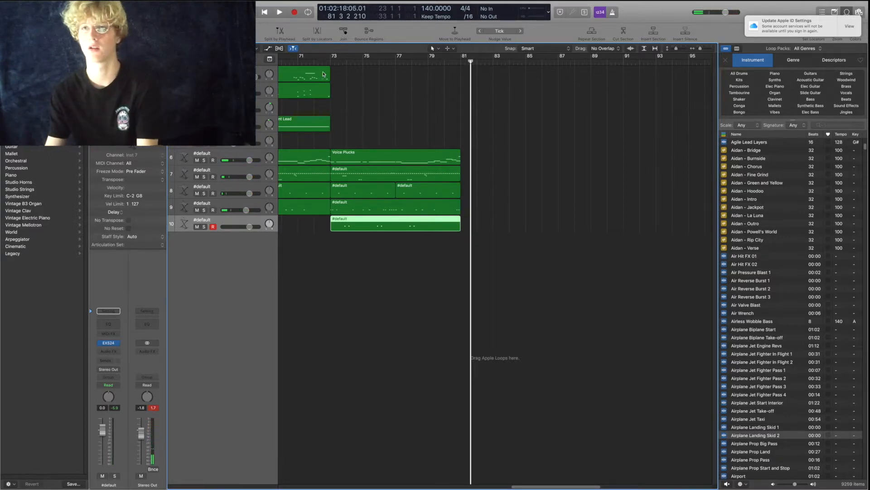
key("Return")
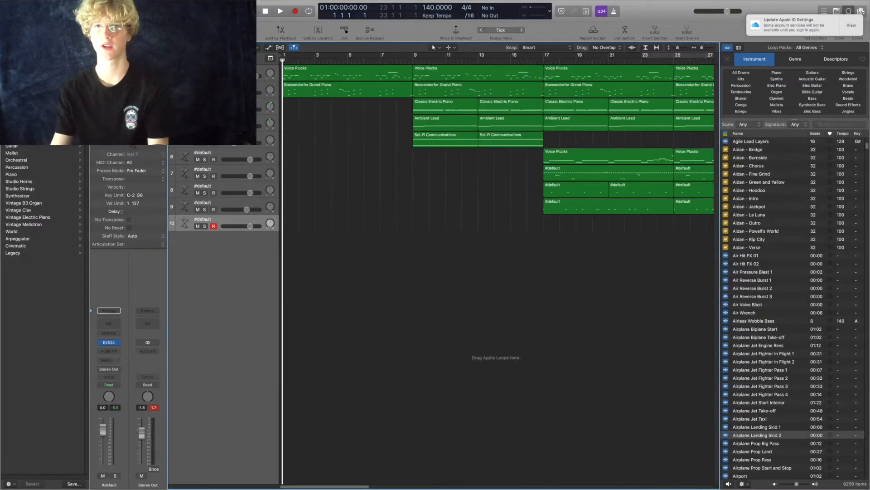
left_click(204, 76)
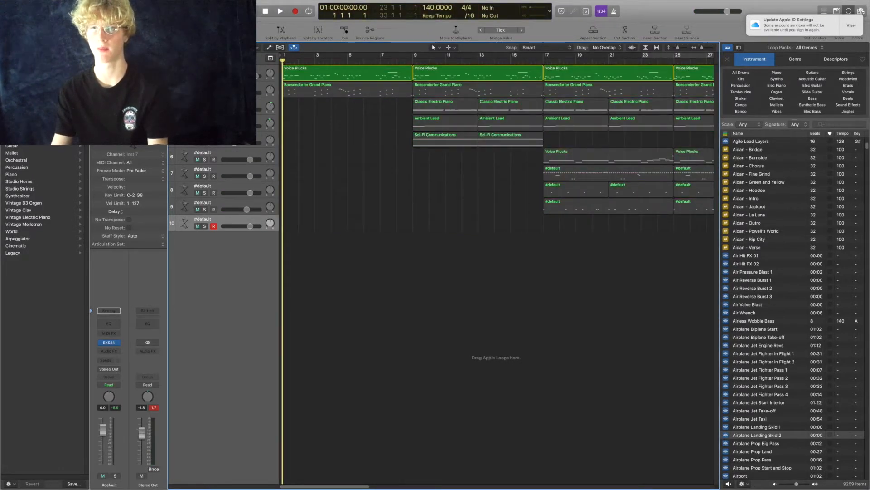
key("space")
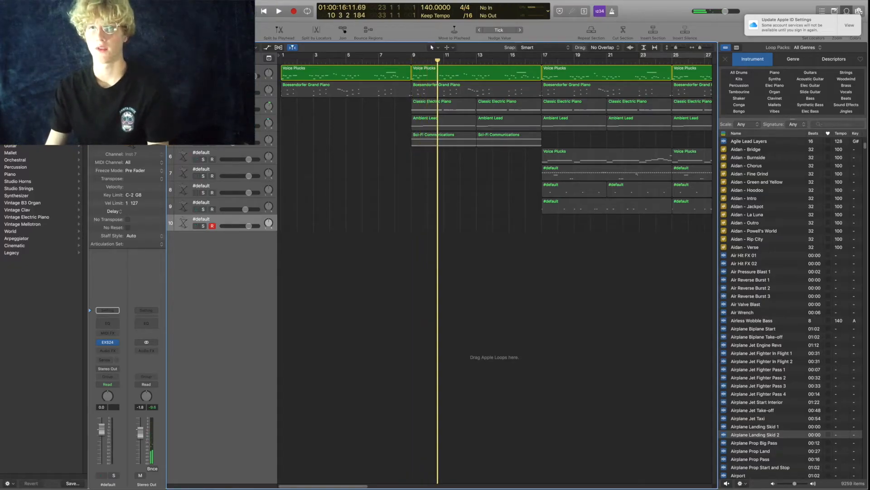
Listen to the Boesendorfer Grand Piano track soloed instead of Voice Plucks, then move the playhead to bar 9
left_click(203, 93)
left_click(203, 76)
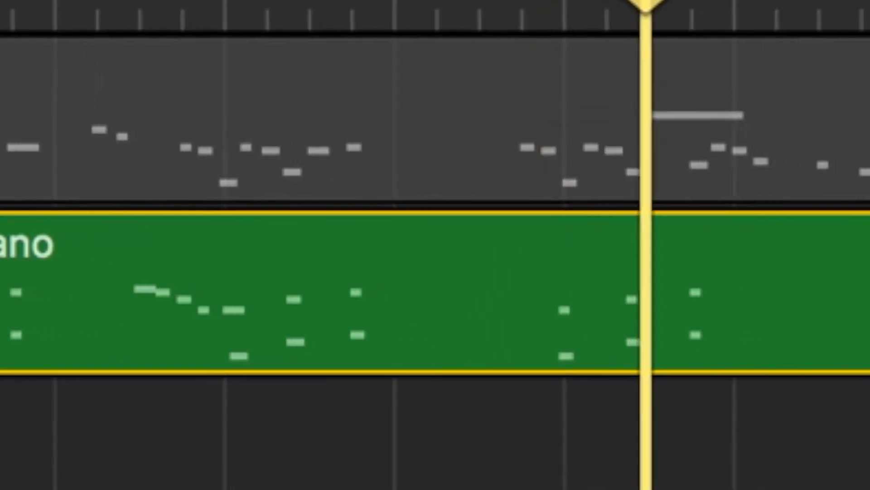
left_click_drag(415, 95, 413, 63)
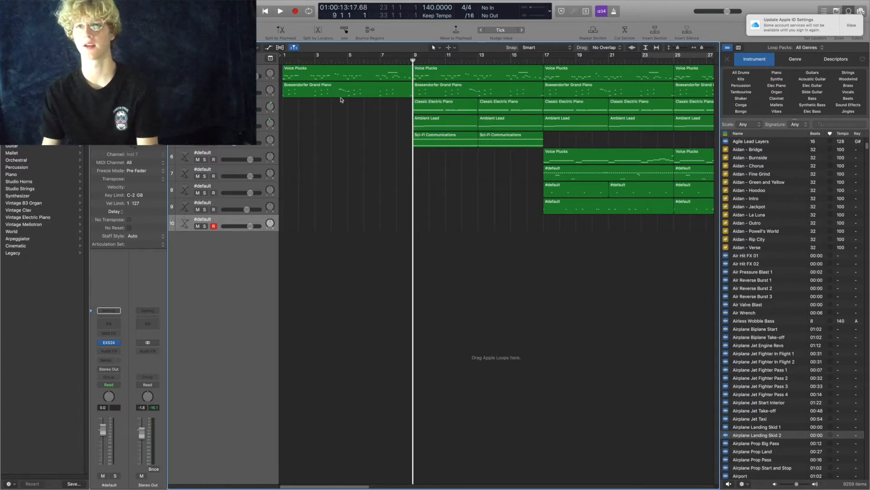
Solo the Classic Electric Piano track, play its part from bar 9, and stop before bar 17
left_click(422, 103)
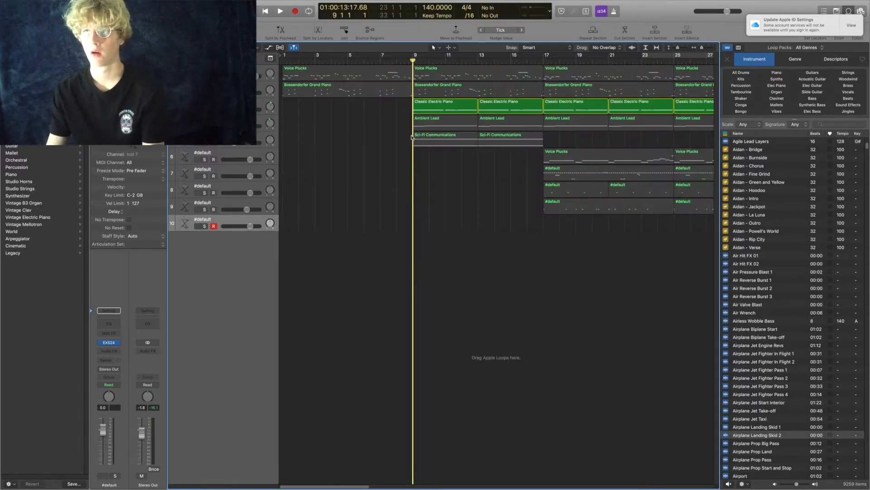
left_click_drag(413, 62, 414, 62)
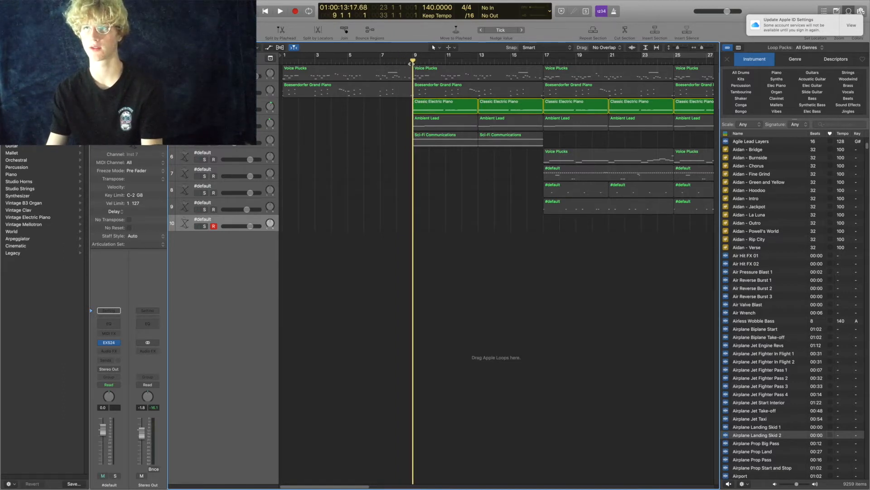
key("Return")
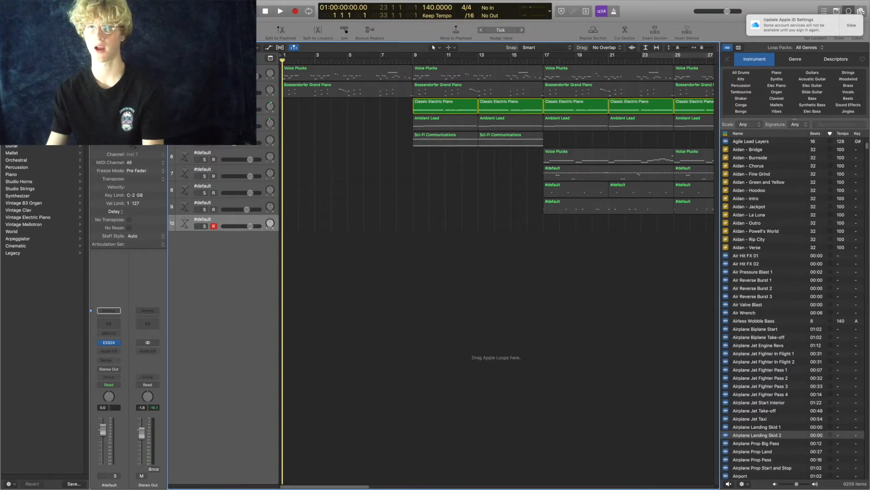
left_click(205, 109)
mouse_move(213, 87)
left_mouse_down()
mouse_move(213, 76)
mouse_move(205, 93)
left_mouse_up()
key("space")
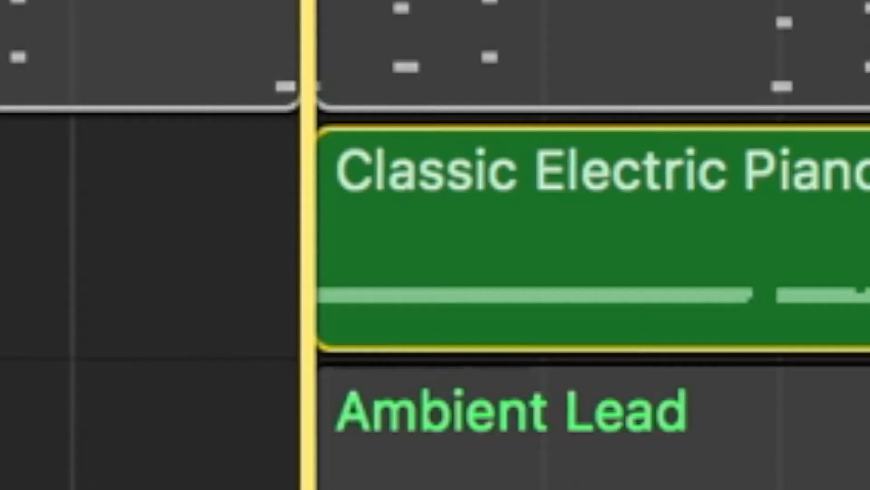
key("space")
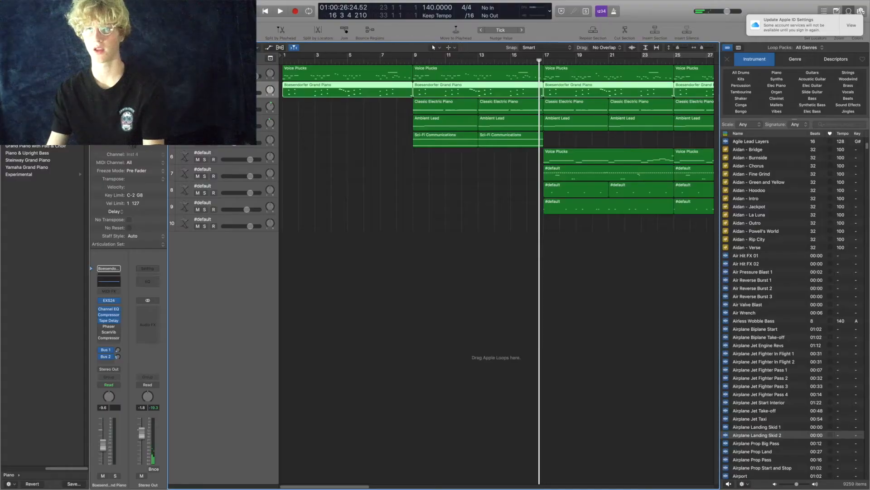
Set the cycle range to bars 9–13 and play the Ambient Lead track soloed within it
key("s")
left_click_drag(414, 58, 479, 56)
key("space")
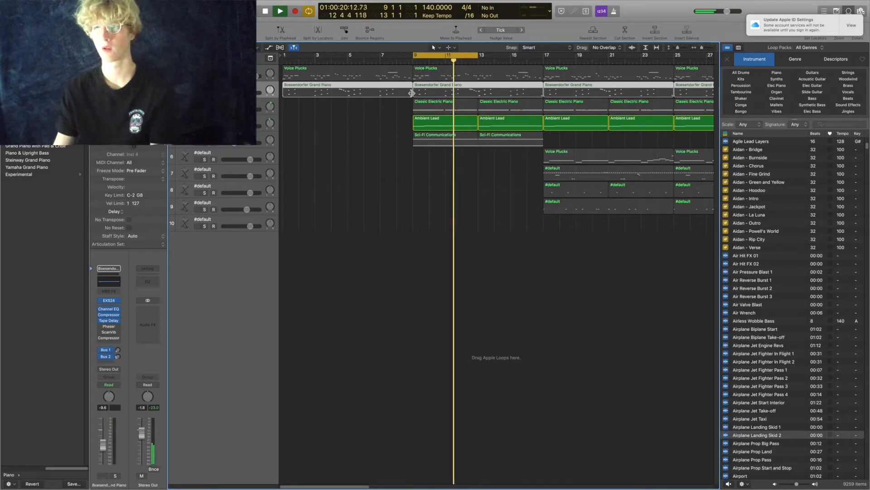
key("space")
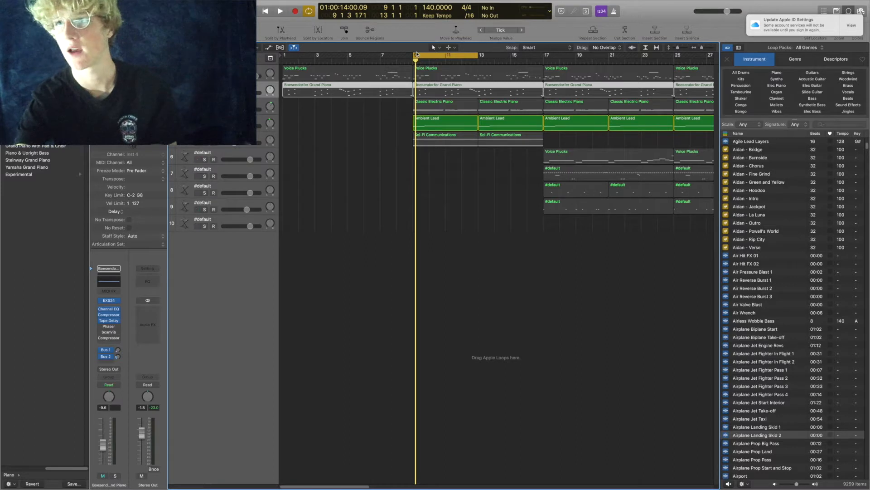
key("space")
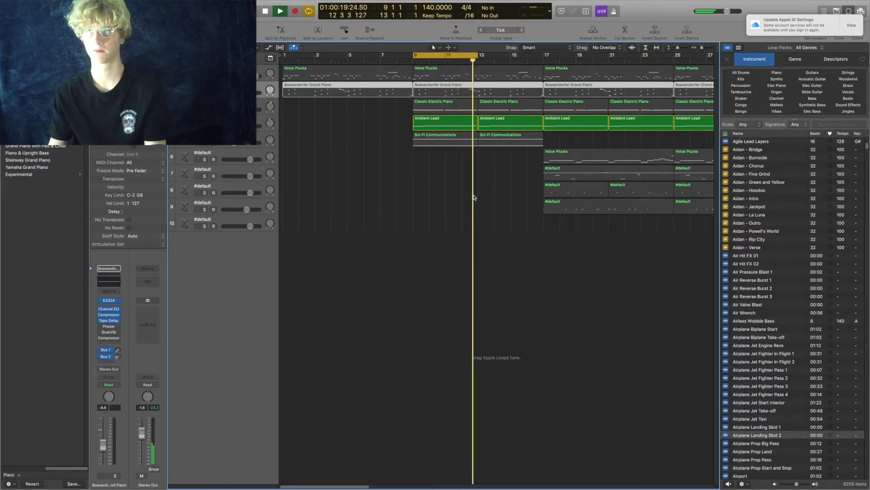
key("space")
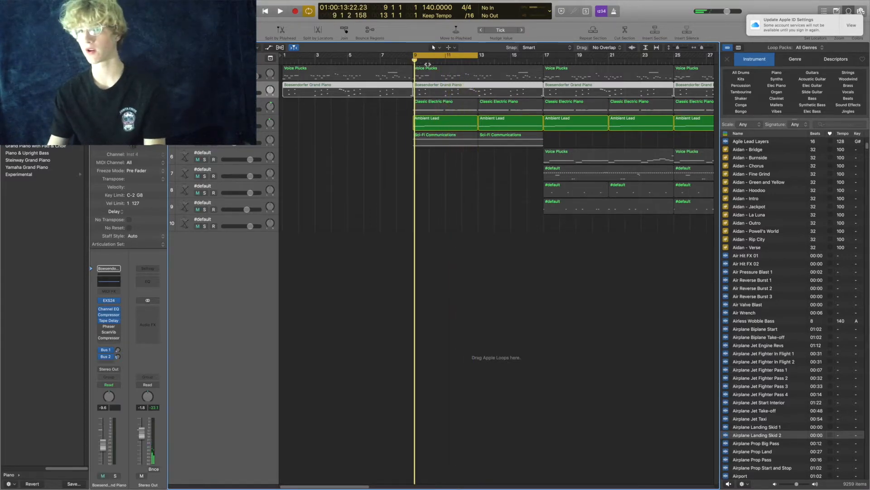
Switch the solo from Ambient Lead to Sci-Fi Communications and play it from bar 9
left_click_drag(420, 62, 410, 63)
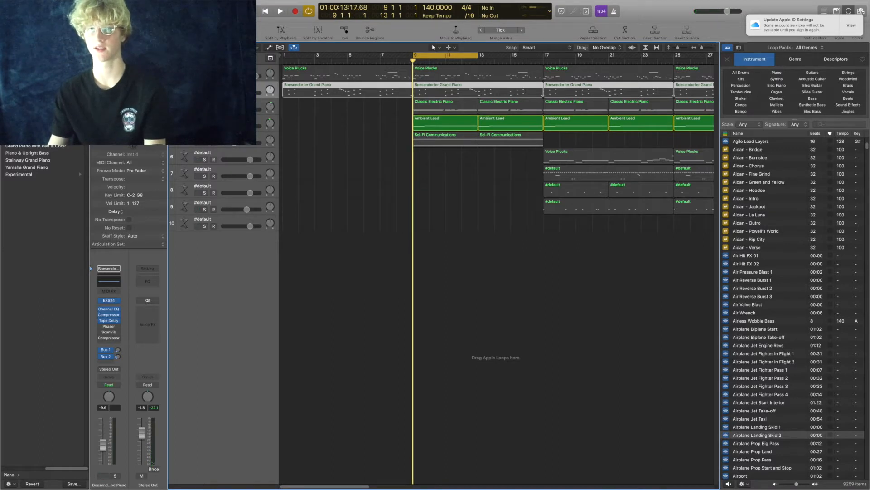
left_click(204, 142)
left_click(204, 126)
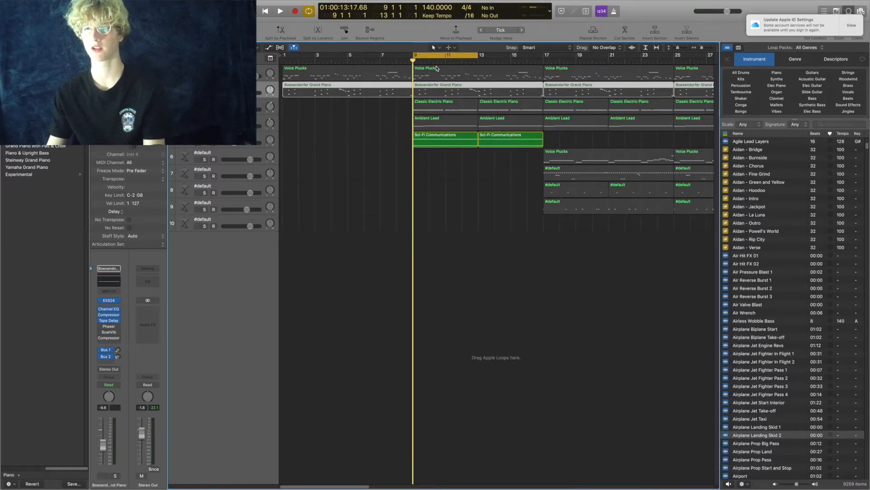
left_click_drag(419, 63, 412, 61)
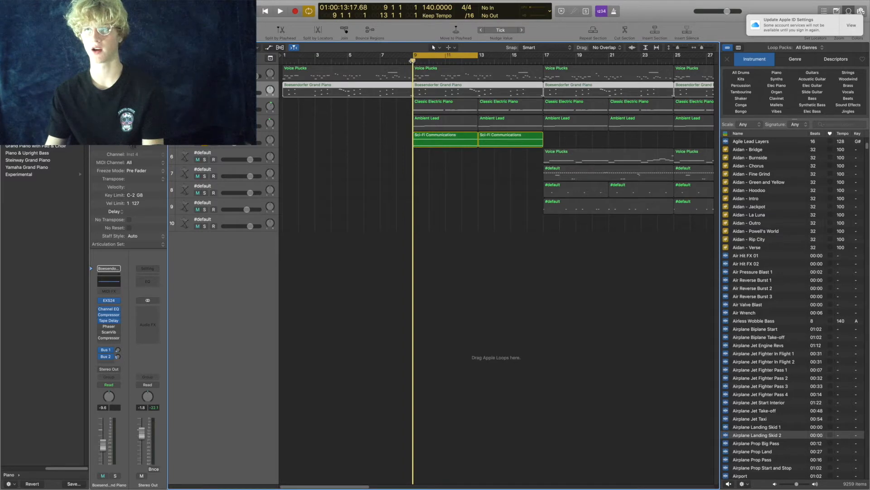
key("space")
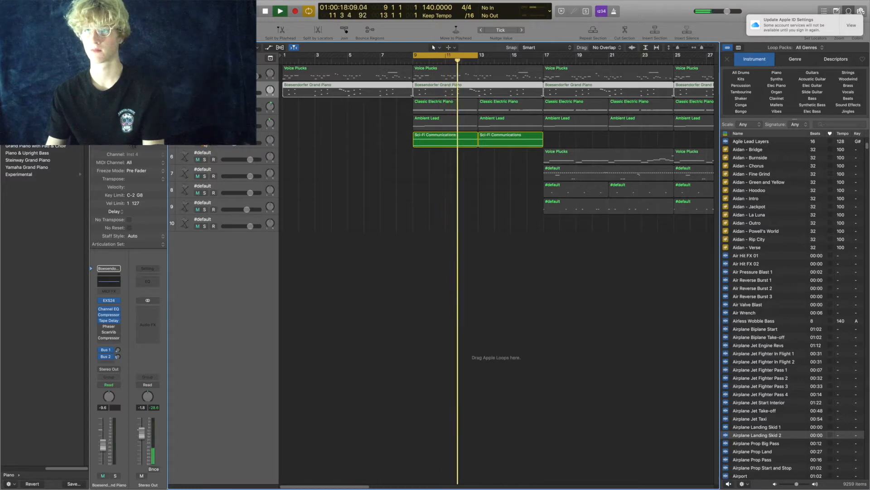
Unsolo the Sci-Fi Communications track, extend the cycle range to bars 1–17, and play all tracks together
left_click(205, 143)
key("space")
left_click_drag(457, 60, 542, 59)
left_click_drag(449, 55, 545, 63)
key("space")
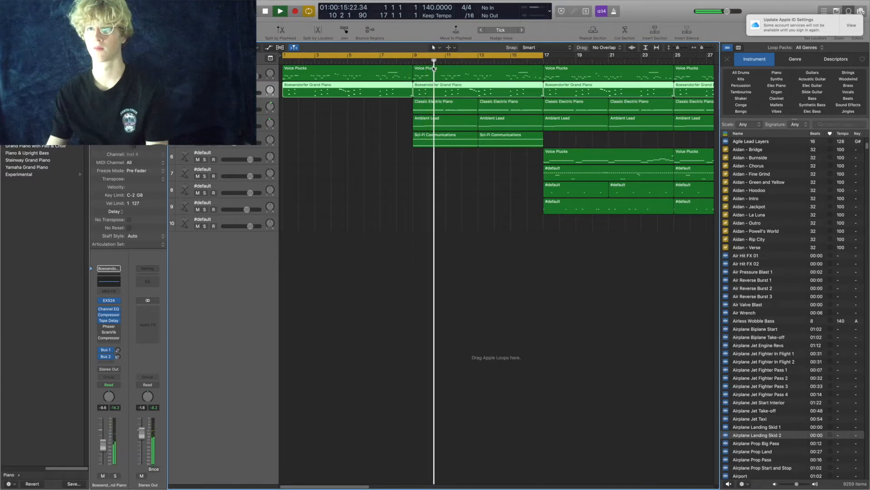
Finish listening to the combined intro, turn off cycling, and place the playhead at bar 17
key("space")
left_click(425, 216)
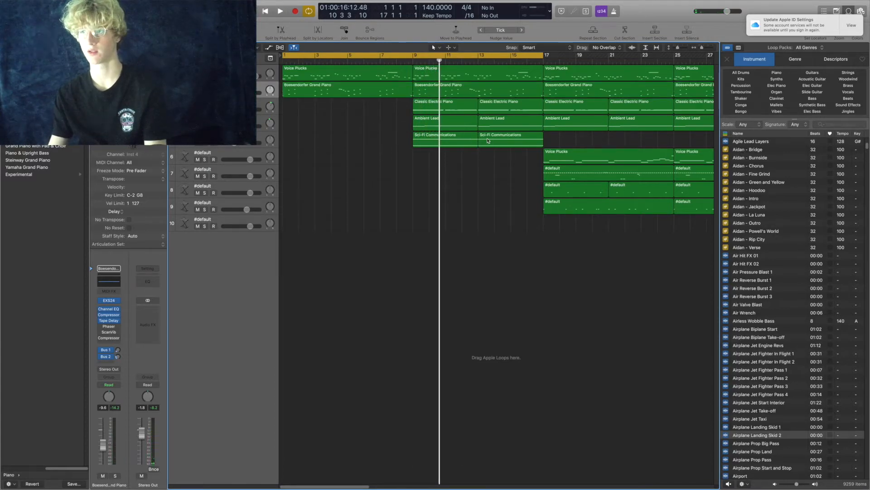
key("space")
key("space")
left_click_drag(473, 61, 544, 63)
left_click(511, 57)
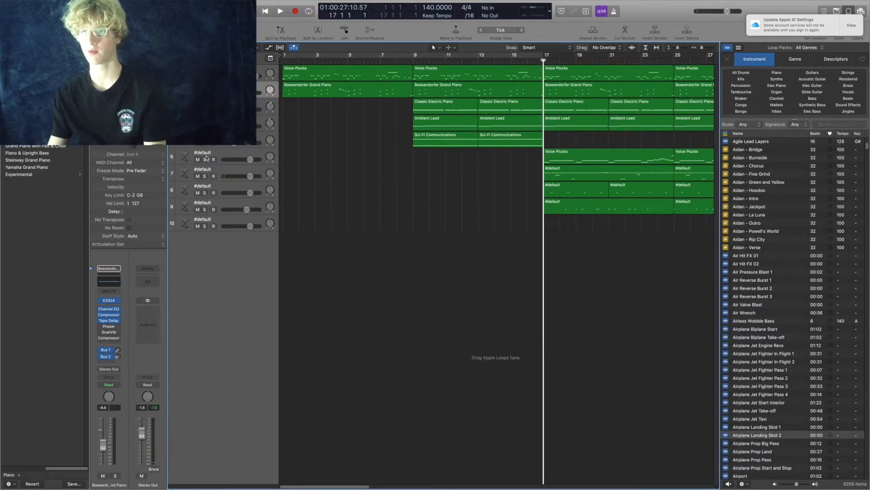
Play track 6 soloed from bar 17 and inspect the closing notes of its first Voice Plucks region in the Piano Roll
left_click(205, 159)
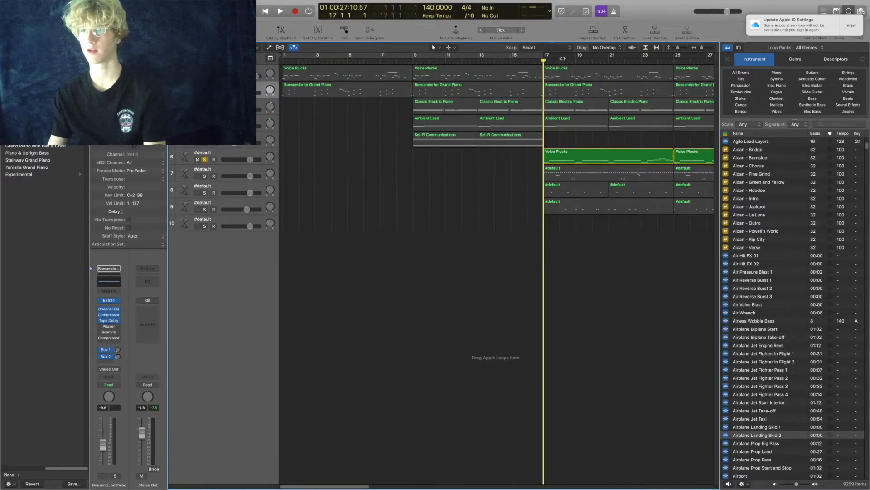
key("space")
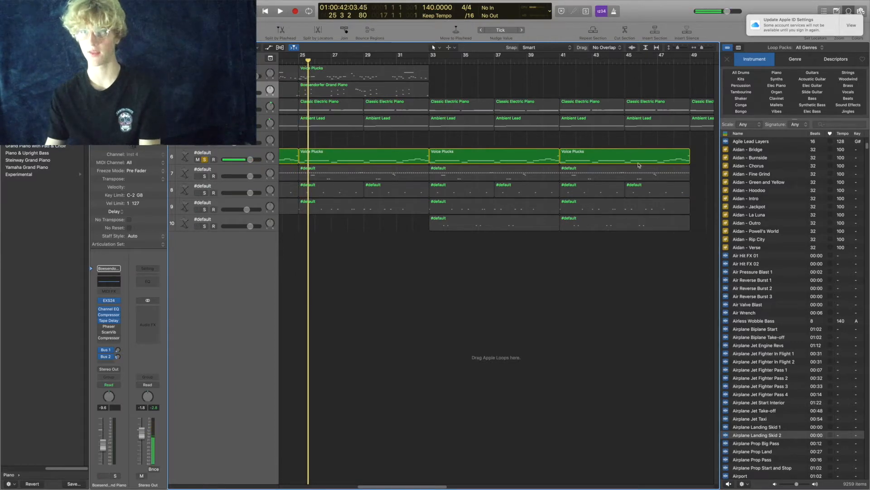
double_click(295, 159)
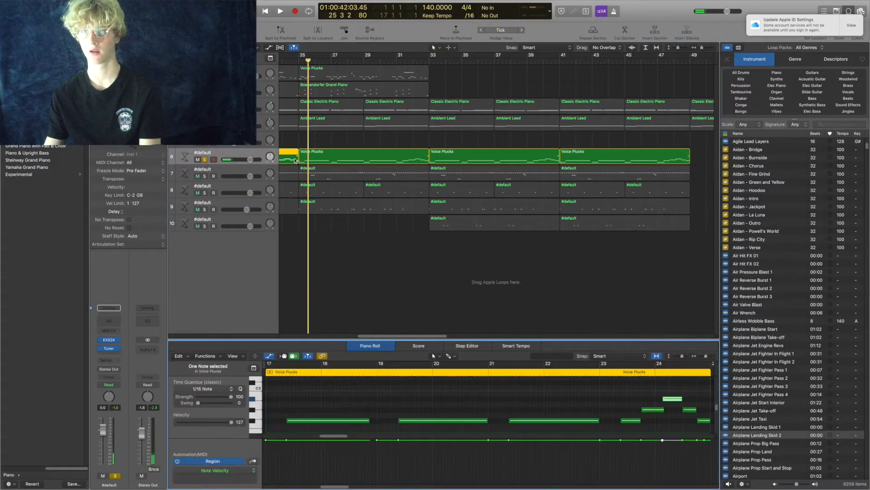
left_click(697, 372)
scroll(658, 399, "right", 5)
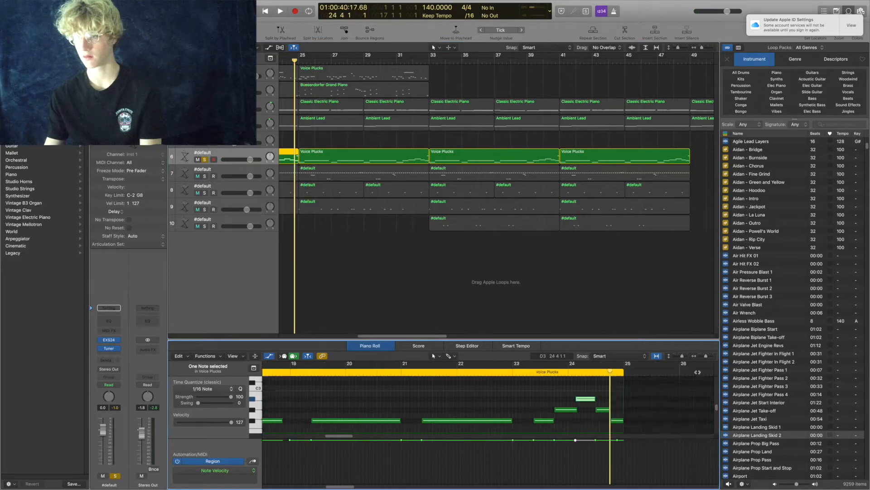
scroll(614, 410, "up", 5)
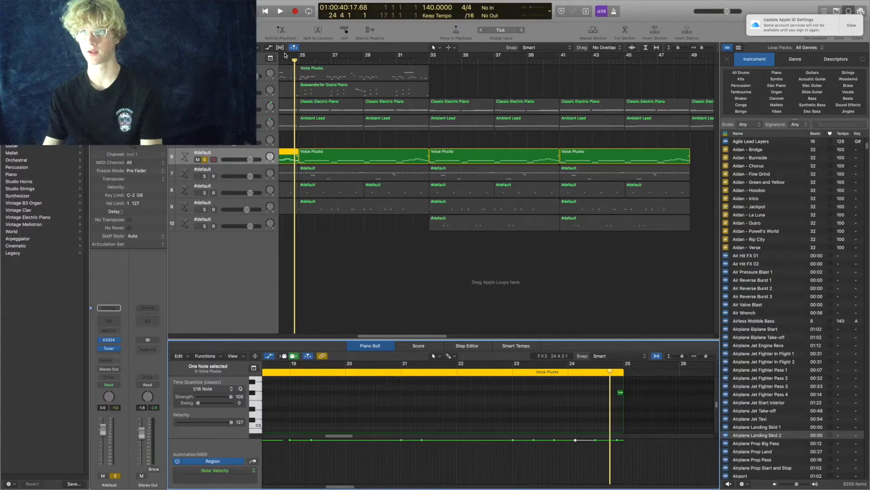
Cycle bar 24 to hear the final notes of track 6's first region, then turn cycling off
left_click_drag(299, 56, 282, 57)
key("space")
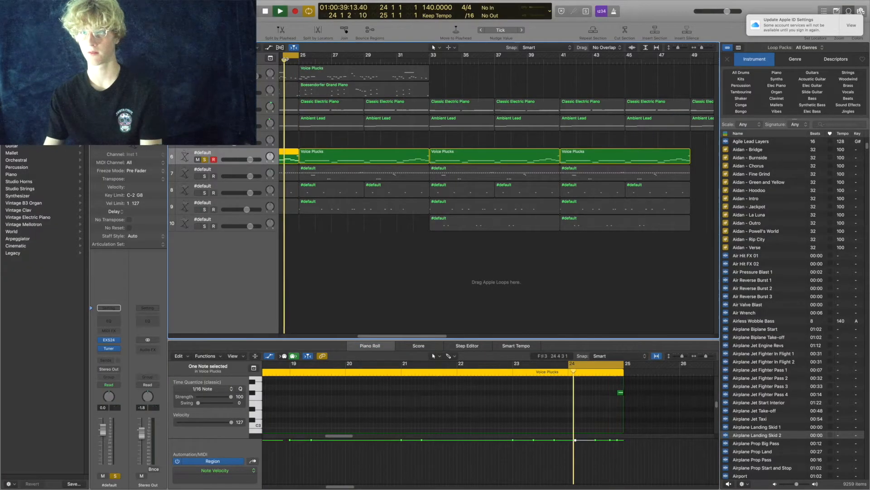
key("space")
left_click(291, 56)
Solo track 7 in place of track 6 and play it from bar 17
left_click_drag(284, 60, 377, 71)
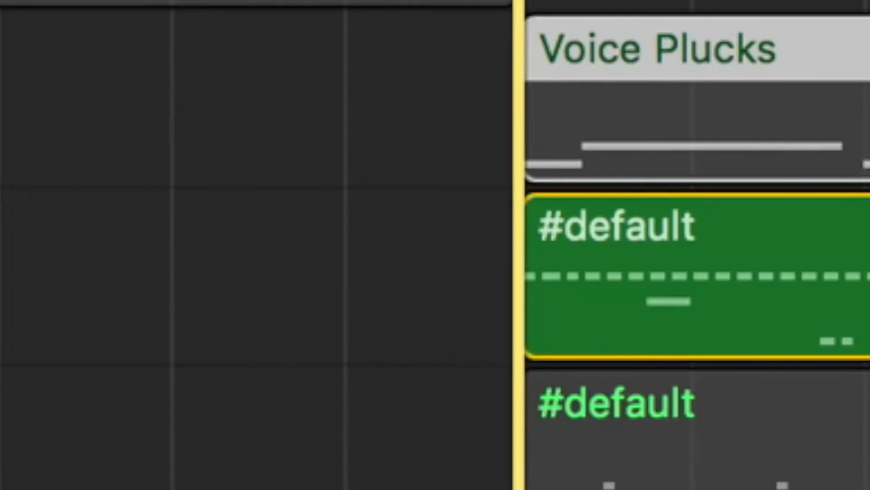
key("space")
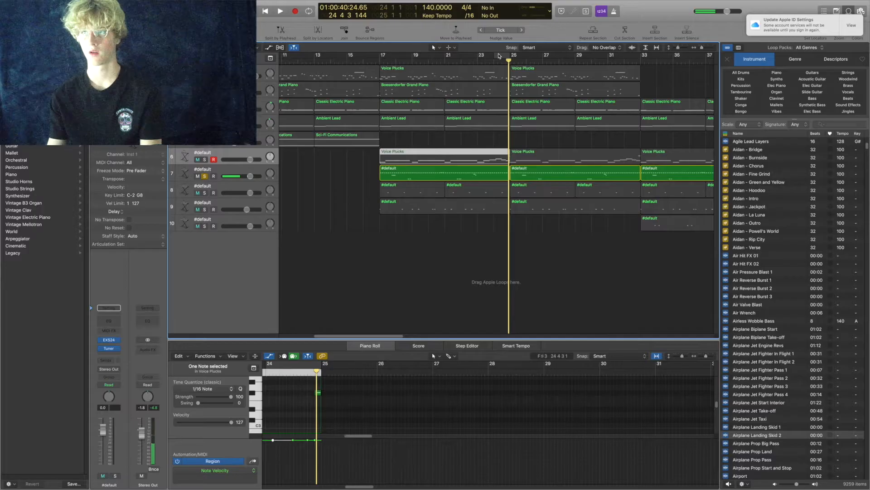
key("space")
Set the cycle range to bars 17–25, add track 8 to the solo, and play it with track 7
left_click_drag(496, 57, 380, 57)
left_click(205, 193)
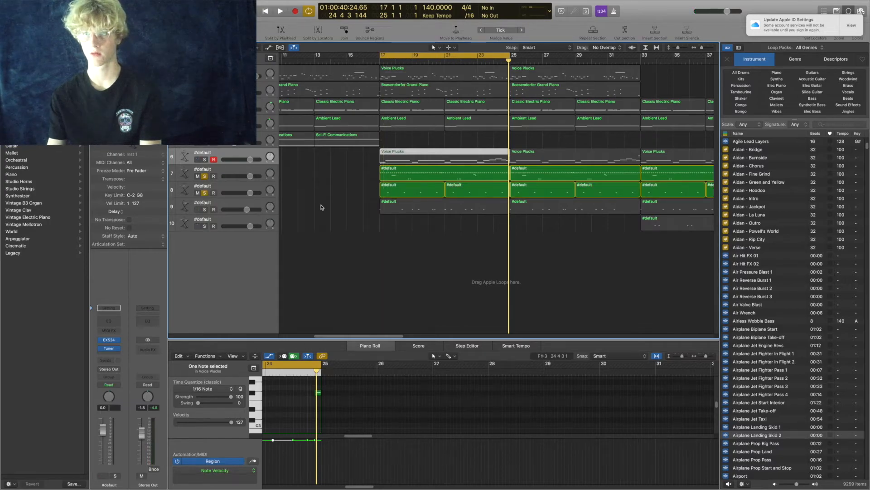
key("space")
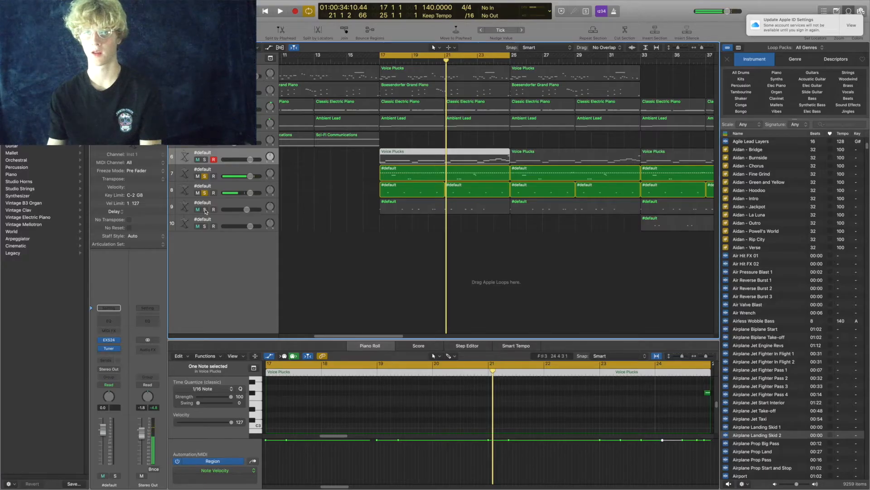
Add track 9 to the soloed tracks 7 and 8, play them together, and return the playhead to bar 17
left_click(205, 210)
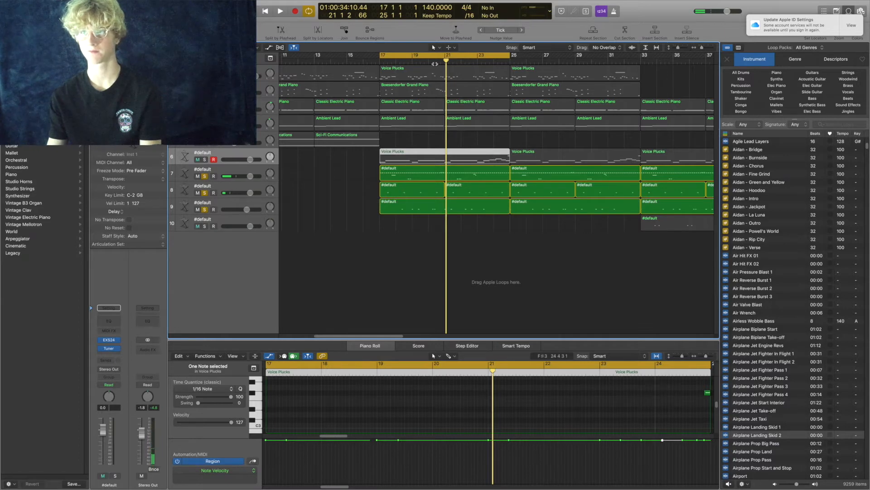
key("space")
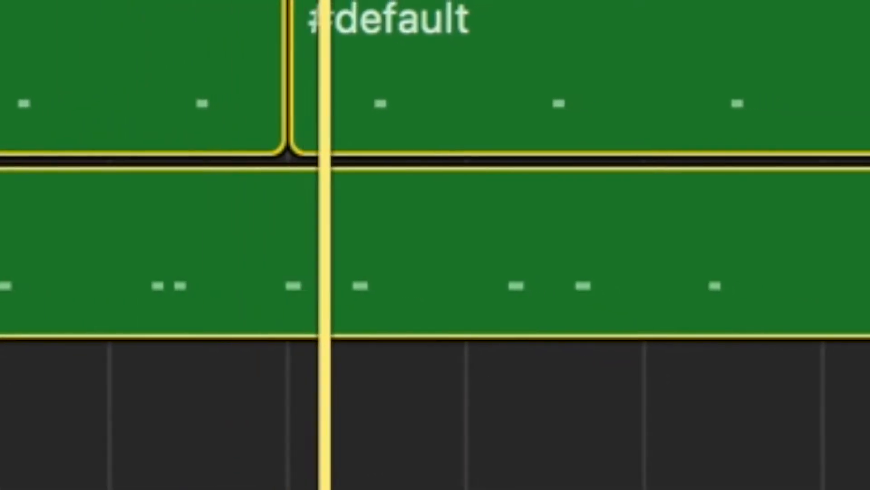
left_click(438, 60)
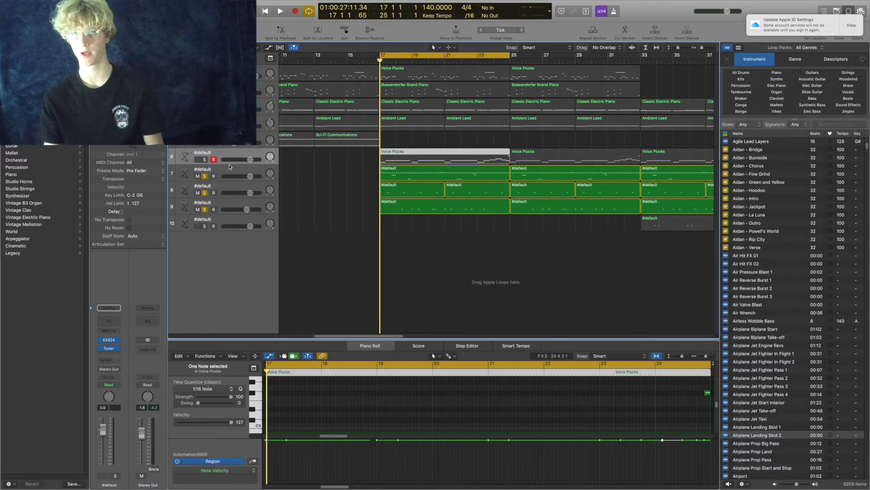
Play the soloed tracks 7–9 from bar 17 without track 6, then add track 6 to the solo and play them together
left_click(205, 160)
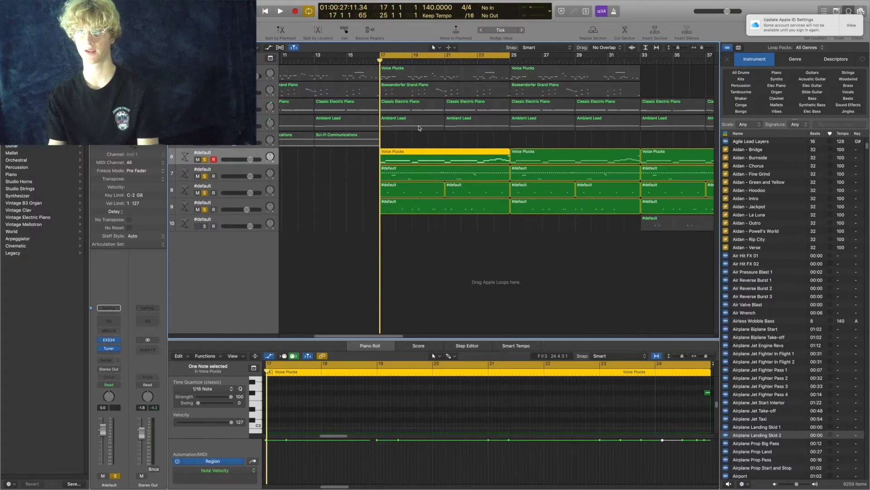
left_click(205, 160)
key("space")
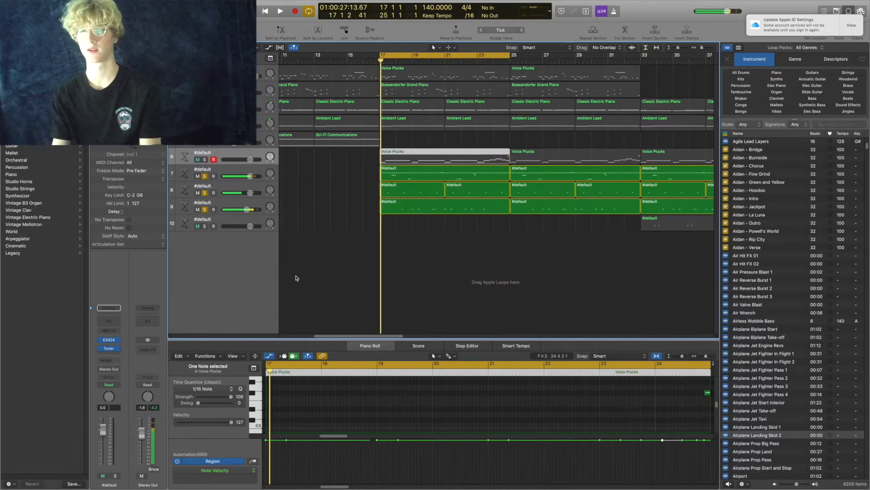
left_click(205, 160)
key("space")
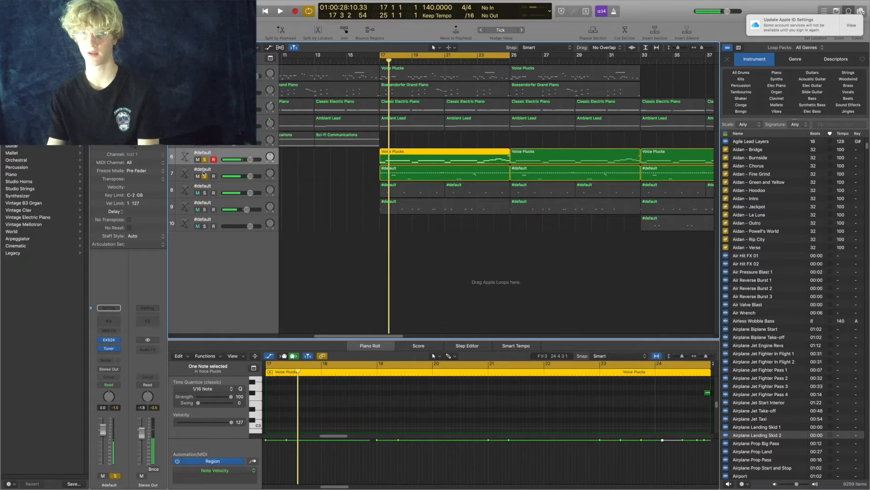
Keep drum tracks 6–9 soloed, move the playhead to bar 33, and shift the cycle range to bars 33–41
left_click(205, 176)
left_click(206, 193)
left_click(230, 202)
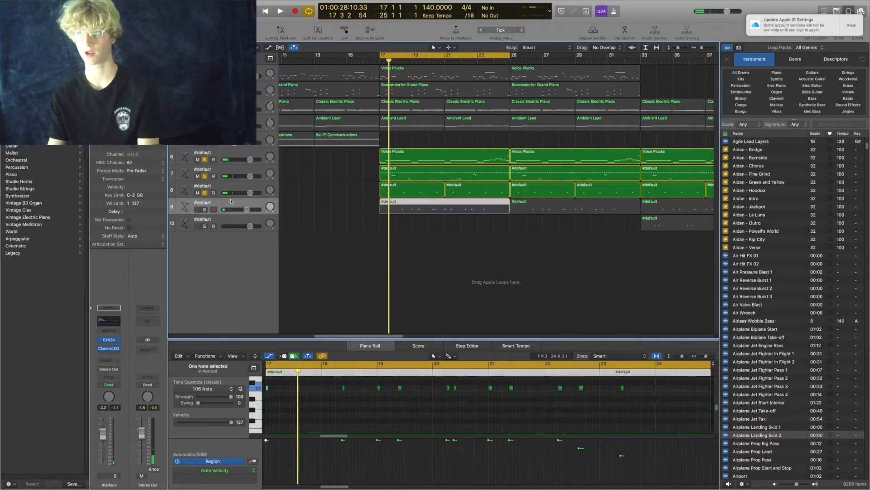
left_click(641, 59)
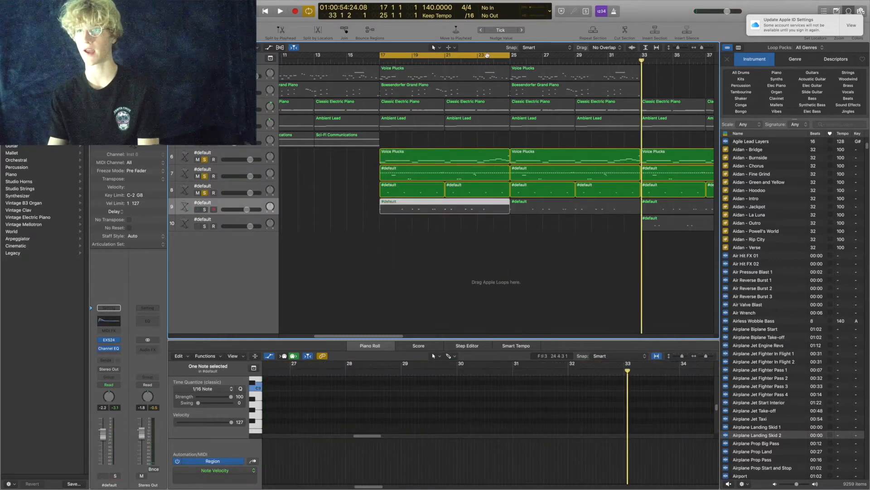
left_click_drag(487, 55, 683, 57)
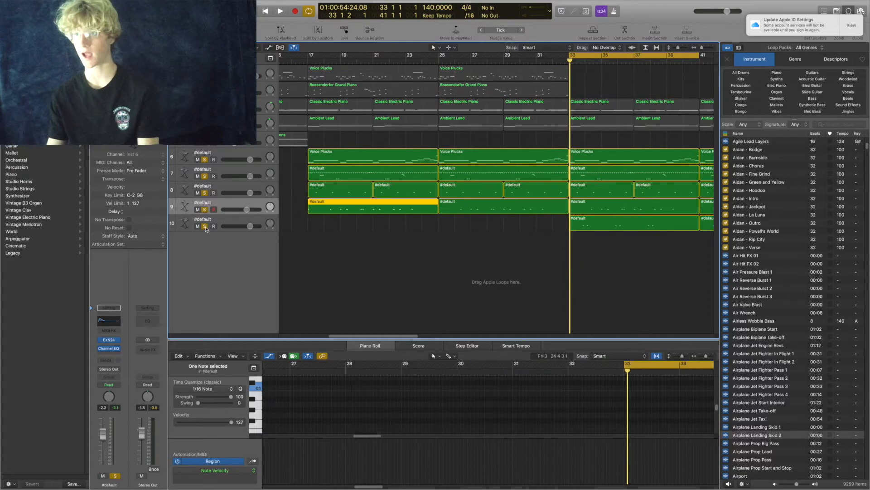
Compare the soloed drums from bar 33 without and with track 10, then clear the solo on tracks 6–10
left_click(205, 227)
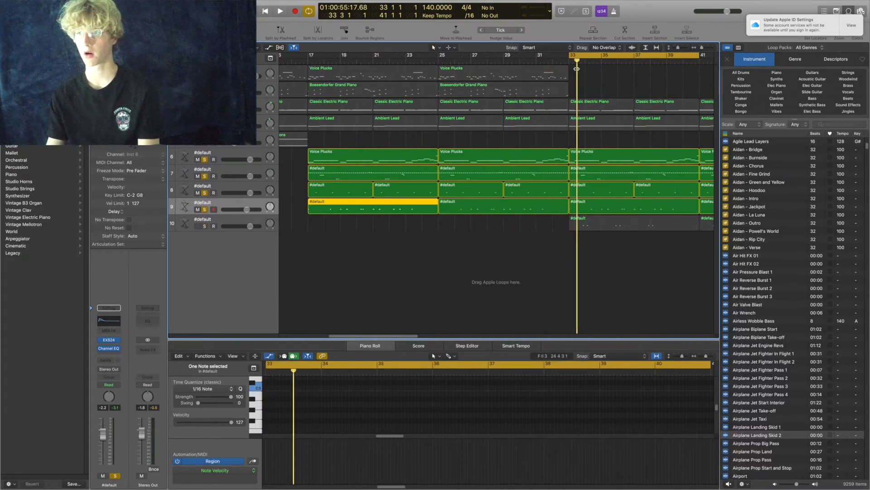
left_click(205, 227)
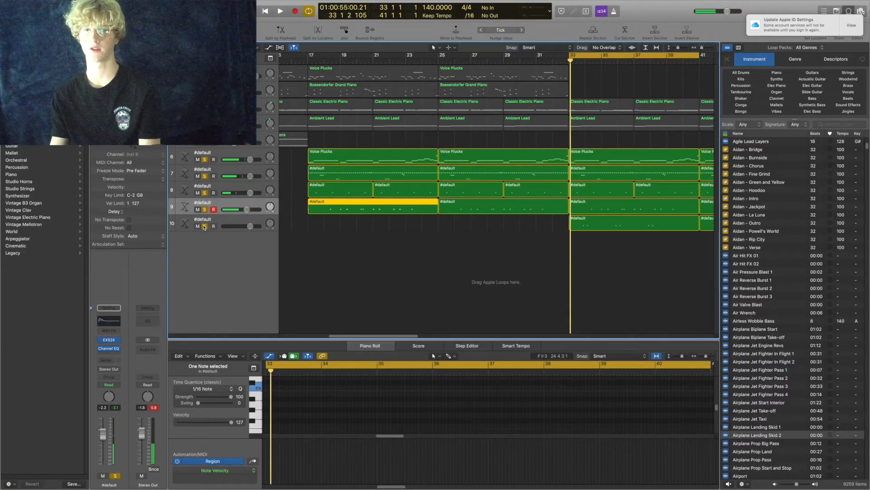
left_click_drag(204, 228, 205, 163)
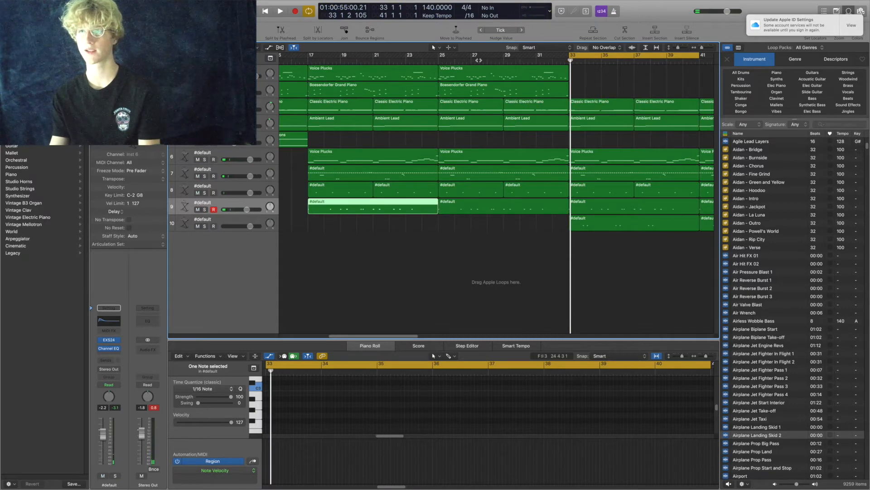
Move the playhead from the project start to bar 25 and set the cycle range to bars 25–33
key("Return")
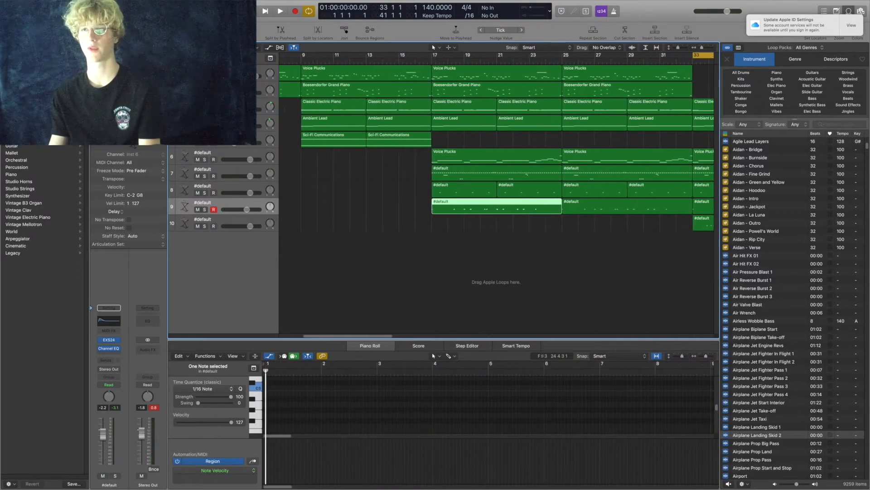
key("period")
key("period")
key("period")
key("period")
key("period")
key("period")
key("period")
key("period")
key("period")
key("period")
key("period")
key("period")
key("period")
key("period")
key("period")
key("period")
key("period")
key("period")
key("period")
key("period")
key("comma")
key("comma")
key("comma")
key("comma")
key("comma")
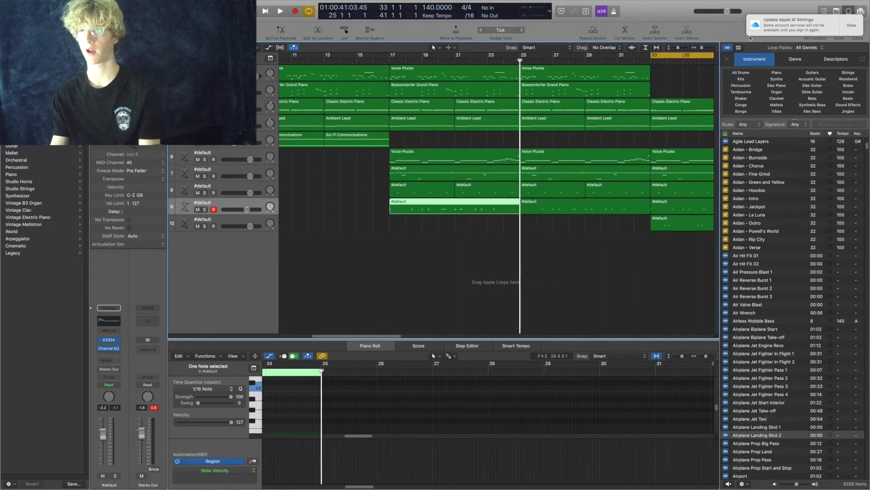
left_click_drag(666, 55, 535, 62)
Solo the Voice Plucks and Bossendorfer Grand Piano melody tracks, play from bar 25, and add the Classic Electric Piano and Ambient Lead tracks
left_click_drag(205, 76, 205, 93)
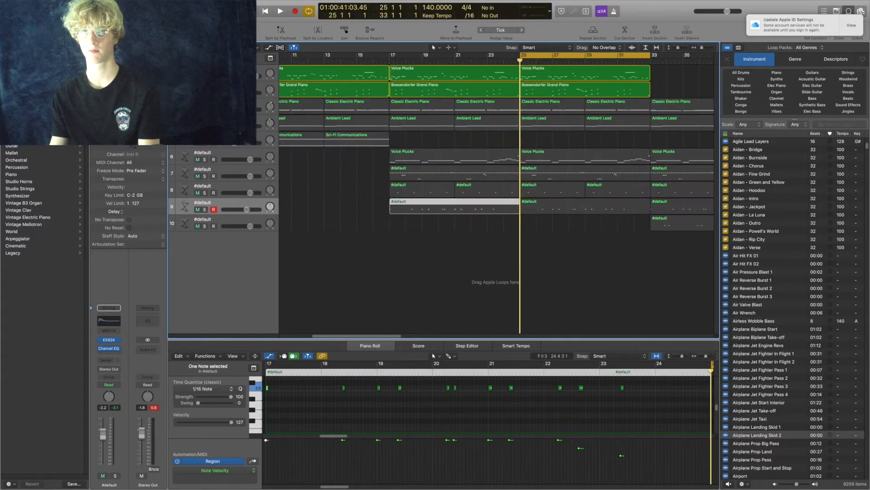
key("space")
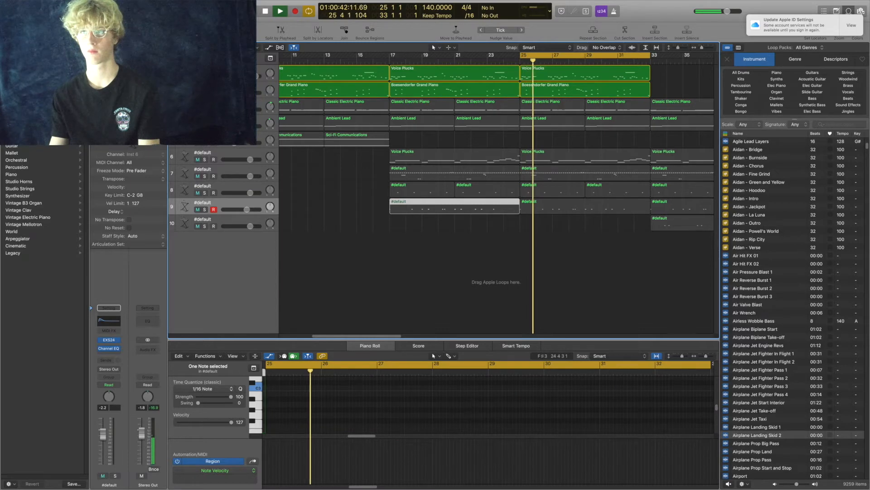
left_click(204, 110)
left_click(205, 126)
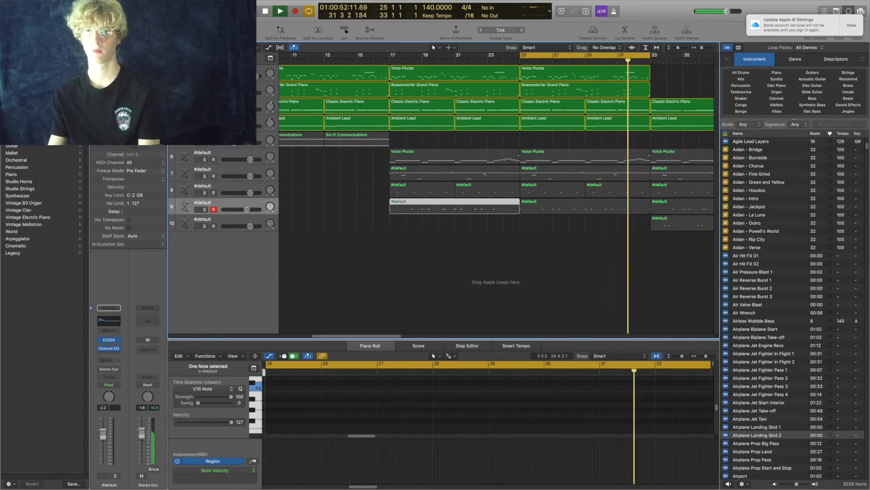
Bring the drum tracks back in with the melodies, clear all solos, and stop playback
left_click_drag(204, 76, 204, 126)
left_click_drag(204, 160, 204, 209)
key("space")
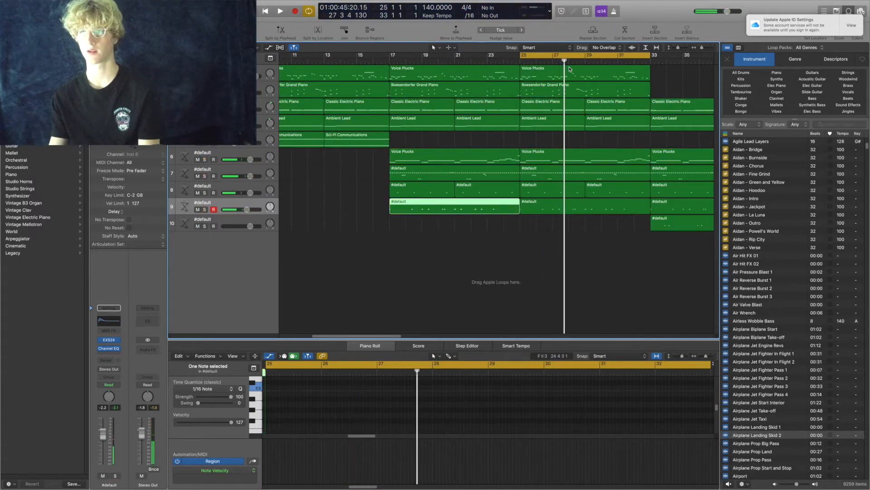
Play the full arrangement with cycling off, stop it, and return the playhead to the project start
key("space")
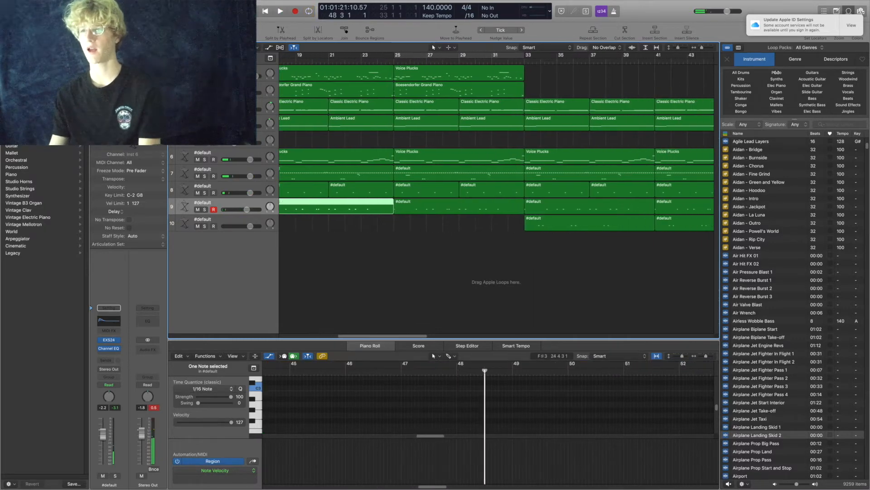
left_click_drag(776, 73, 621, 102)
key("Return")
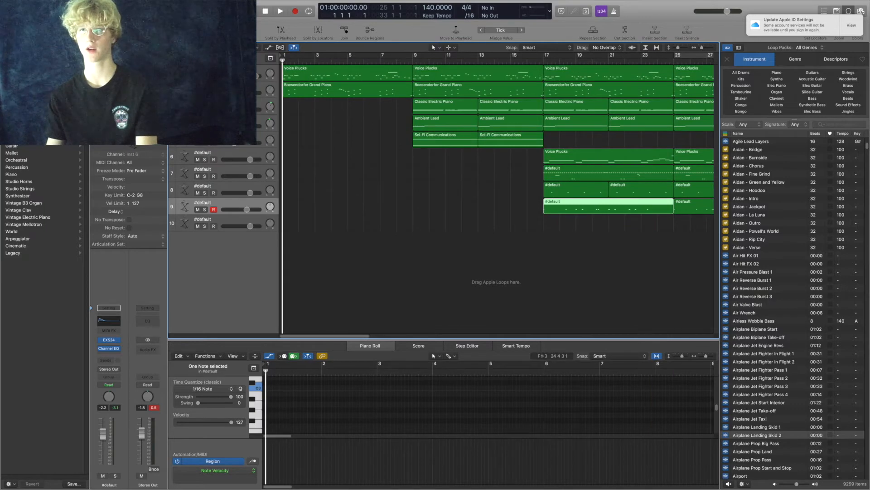
Step the playhead through the arrangement's sections, to bar 17, to bar 25, and onward to bar 44
left_click_drag(277, 82, 557, 58)
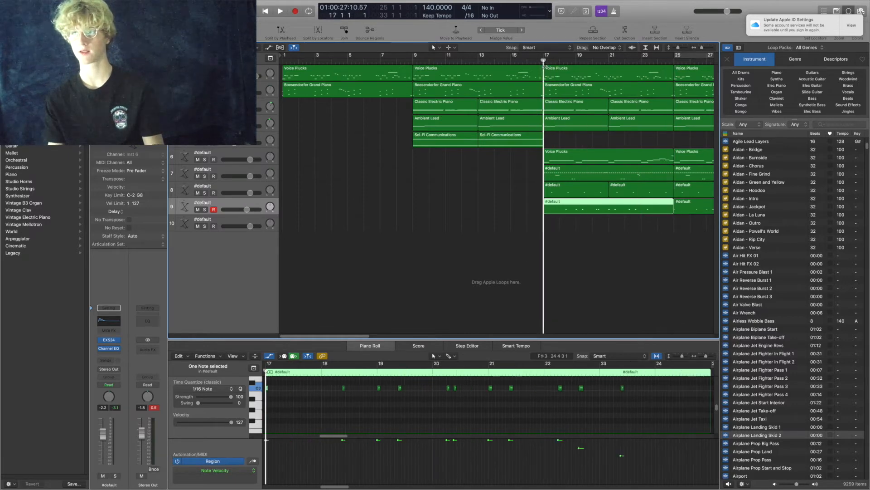
left_click_drag(655, 60, 675, 61)
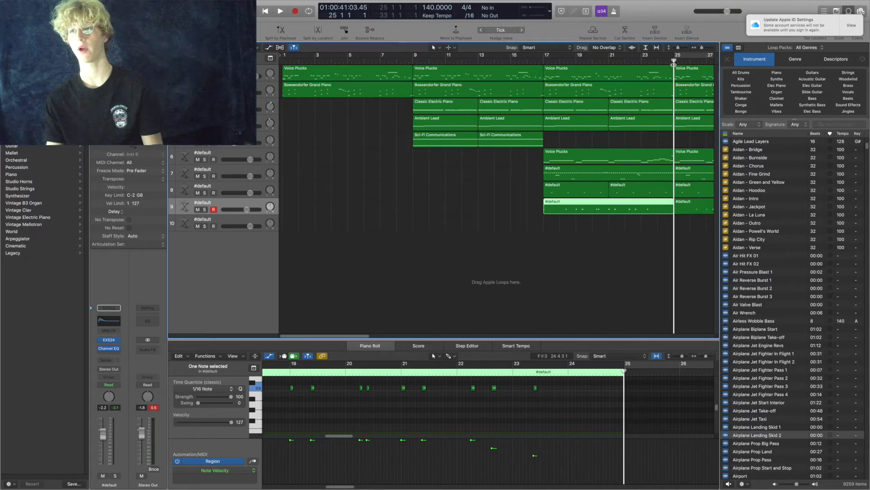
left_click_drag(674, 65, 716, 62)
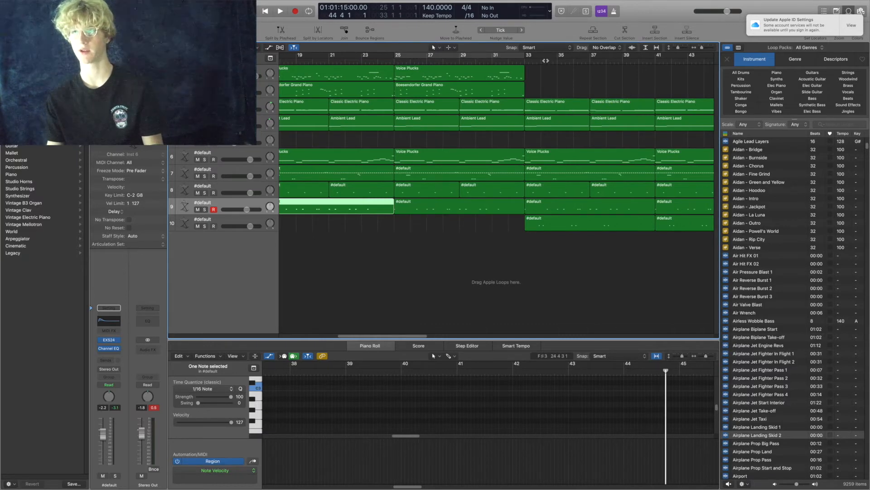
Scrub the playhead from bar 33 to 51, then highlight the Classic Electric Piano and Ambient Lead regions from bar 33 and track 10's first region
left_click(527, 61)
left_click_drag(527, 67, 719, 61)
left_click_drag(426, 84, 639, 138)
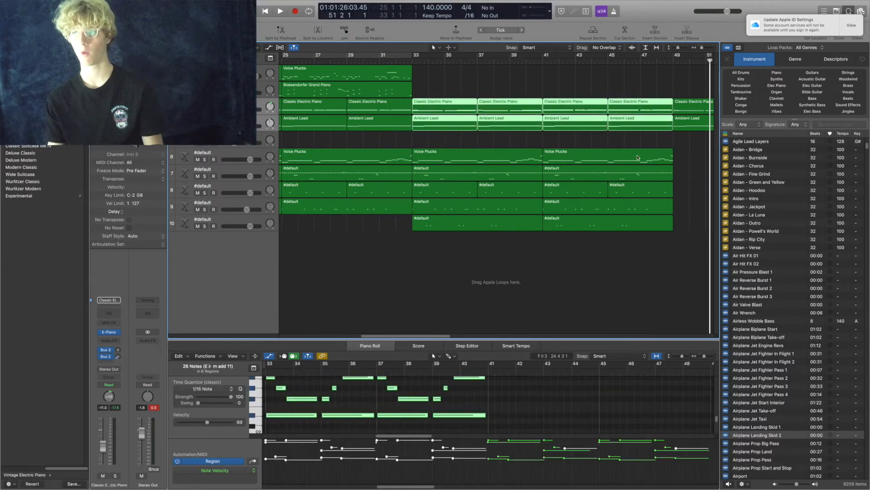
left_click(432, 226)
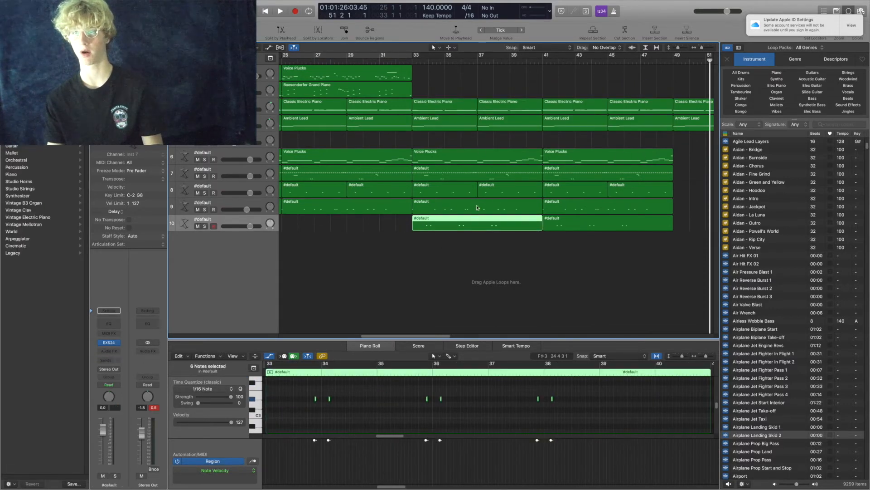
Move the playhead to bar 49 and play the section without drums up to bar 57
left_click_drag(428, 60, 673, 51)
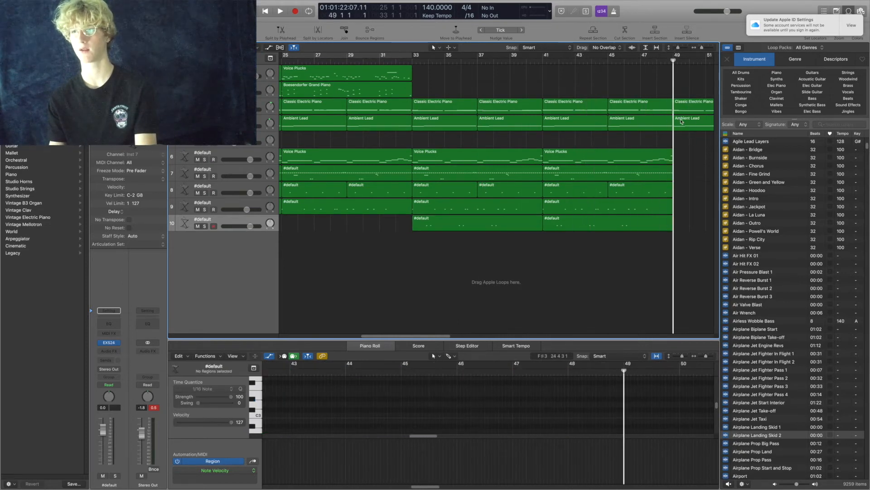
key("space")
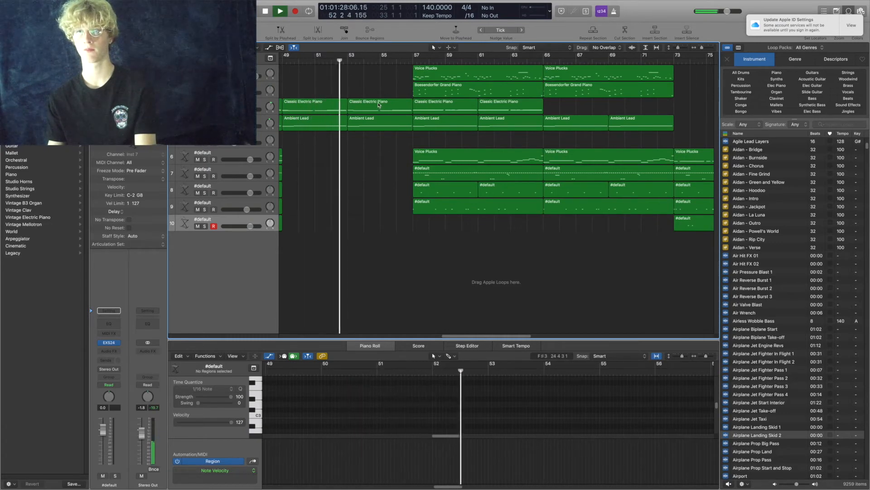
key("space")
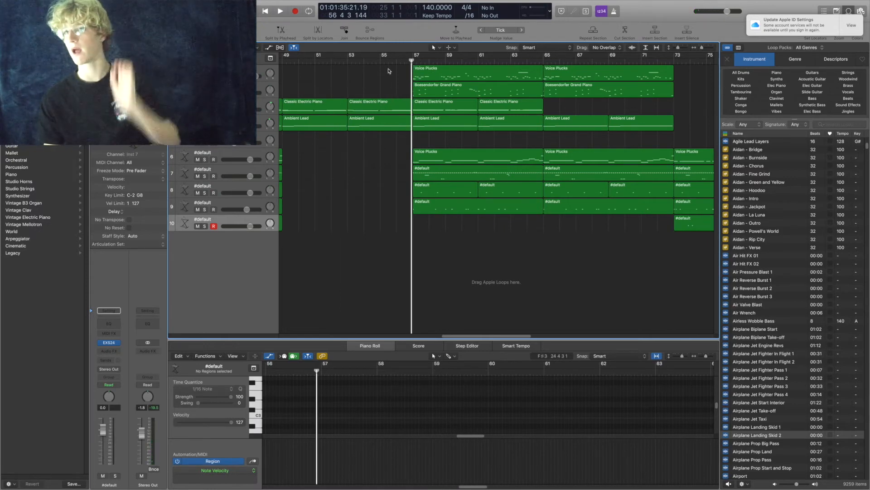
Highlight the melody regions and then the drum regions that start at bar 57, and clear the selection
left_click_drag(463, 83, 480, 109)
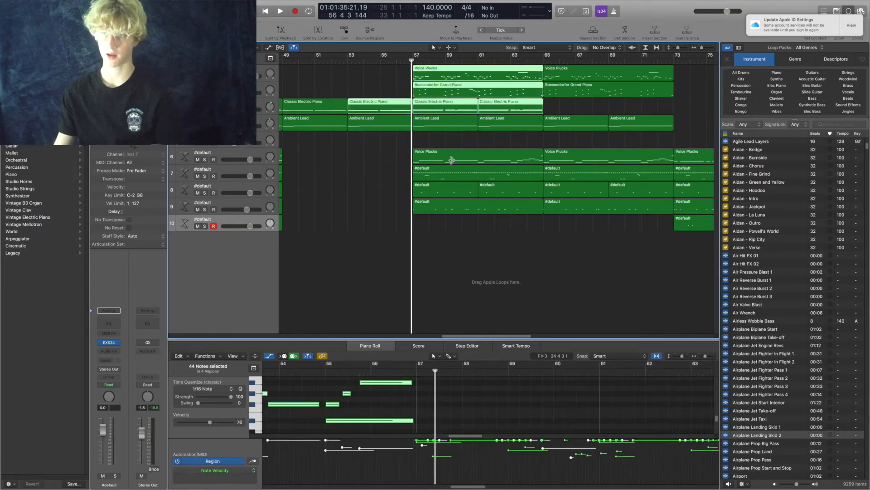
left_click(433, 137)
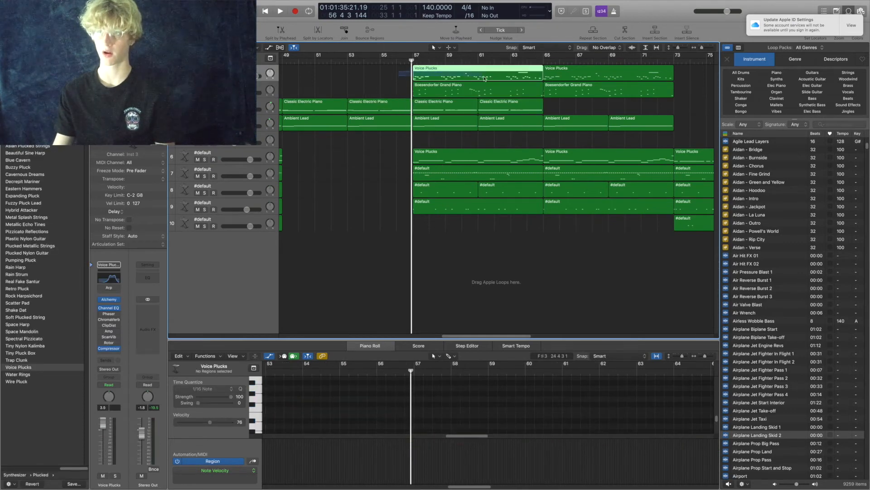
left_click_drag(508, 88, 508, 90)
left_click_drag(521, 244, 491, 141)
left_click(477, 249)
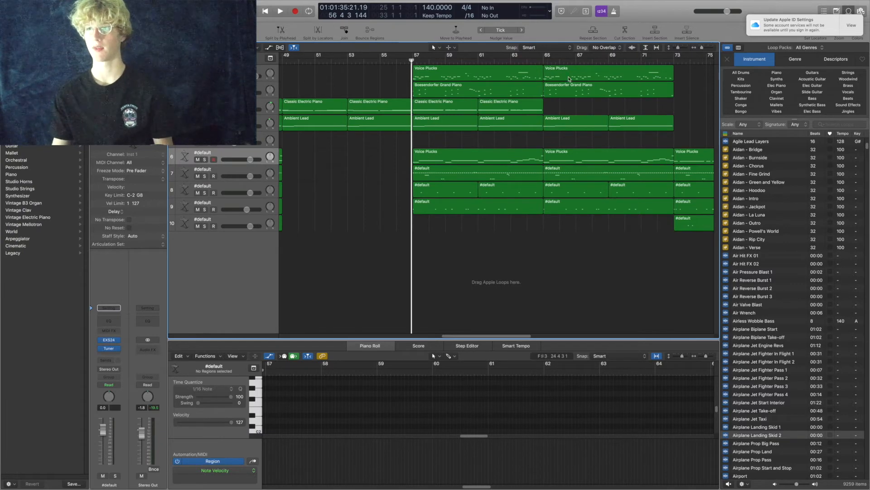
Move the playhead to bar 65 and play the start of that section
left_click_drag(587, 61, 547, 78)
key("space")
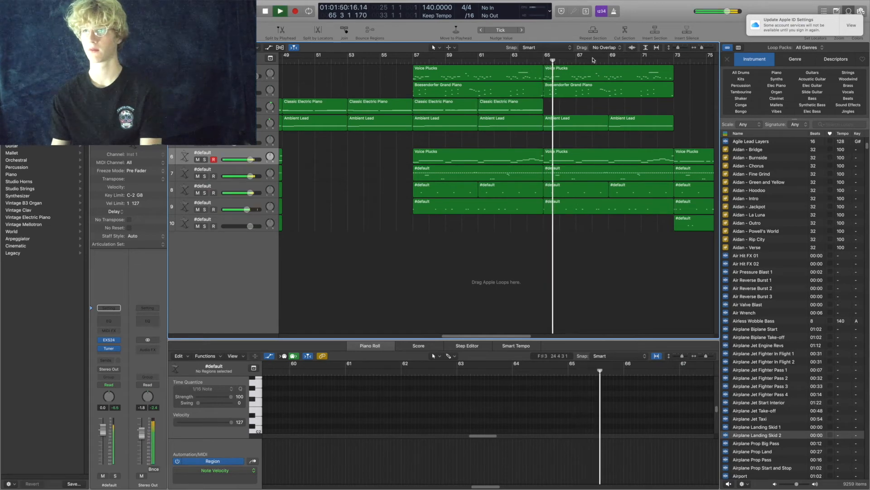
key("space")
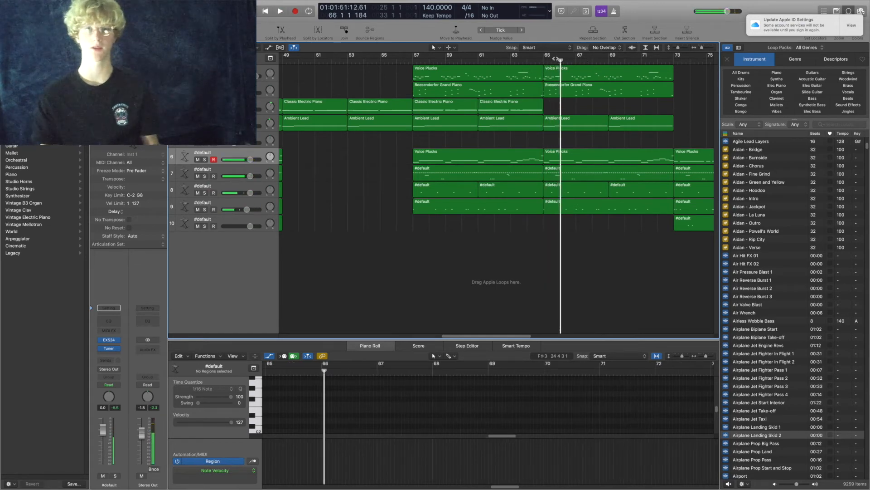
Scrub the playhead across the section from bar 65 and place it at bar 73
left_click_drag(554, 83, 674, 96)
scroll(673, 97, "right", 9)
left_click_drag(571, 115, 465, 158)
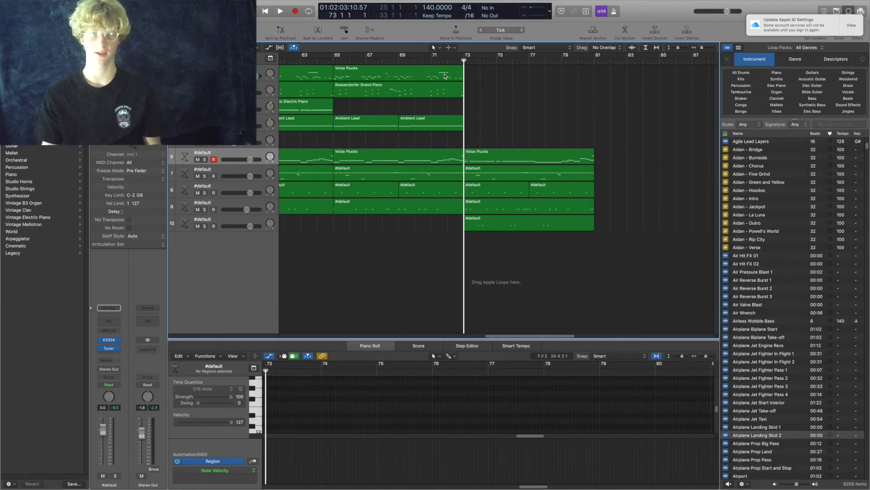
left_click_drag(463, 60, 464, 63)
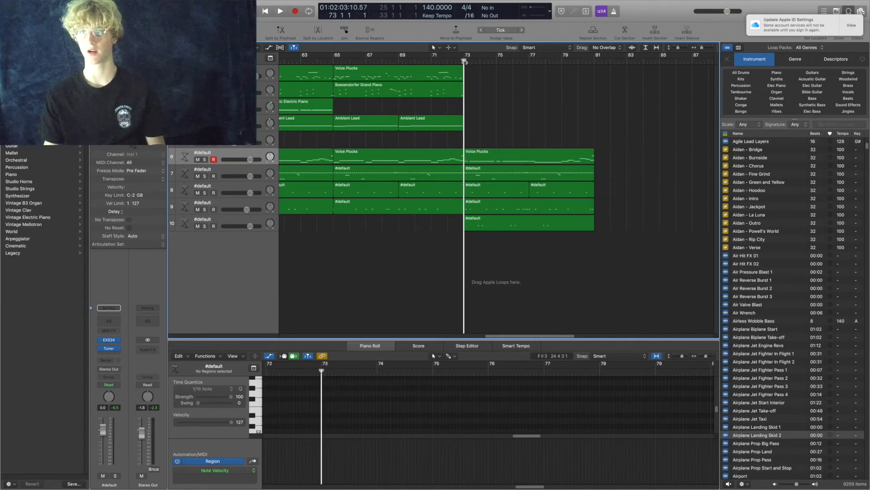
Highlight the closing drum regions on tracks 6–10 at bar 73, clear the selection, and select track 10's region
left_click_drag(497, 150, 535, 239)
left_click(583, 253)
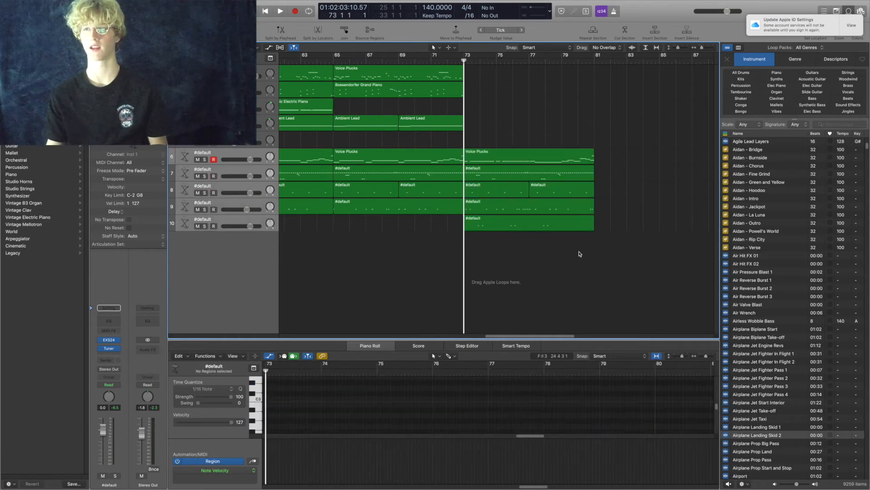
left_click_drag(461, 61, 464, 71)
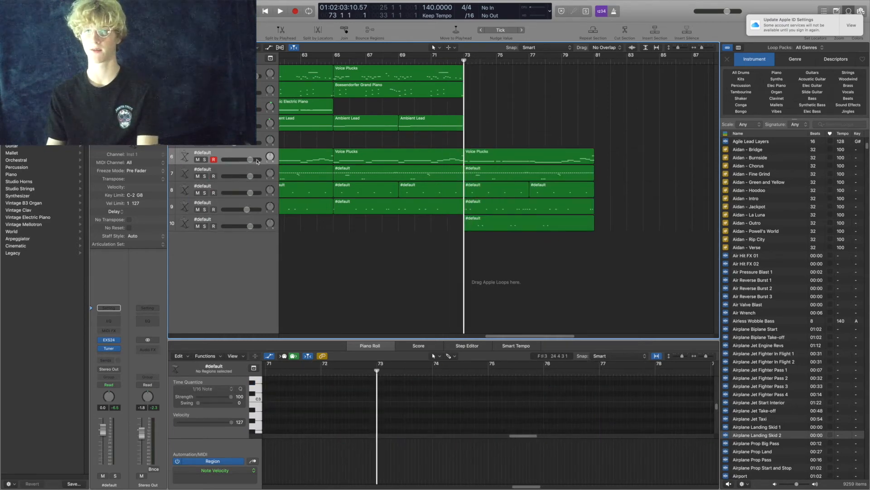
left_click(494, 224)
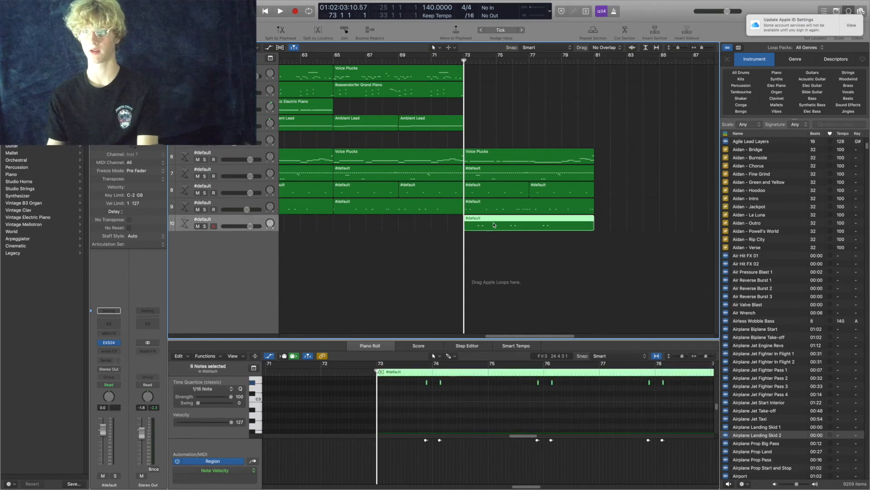
Hide the Piano Roll, place the playhead at bar 65, and play track 9 soloed
key("e")
left_click(334, 61)
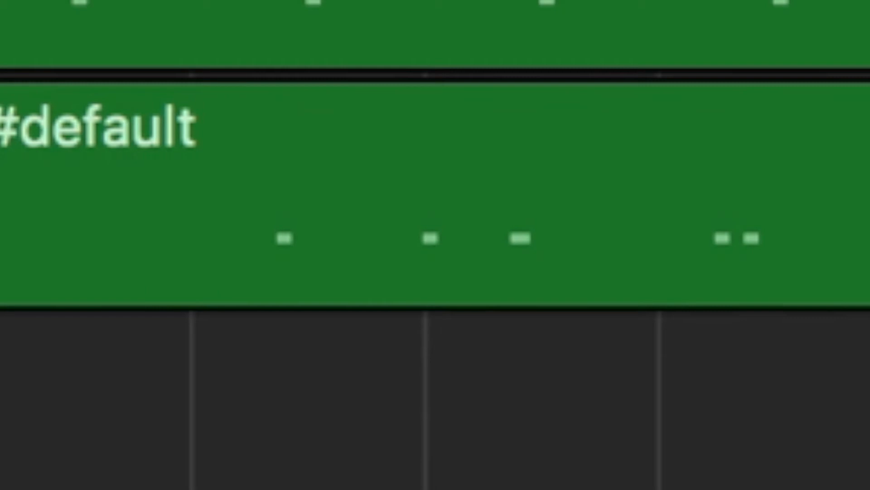
left_click(204, 210)
key("space")
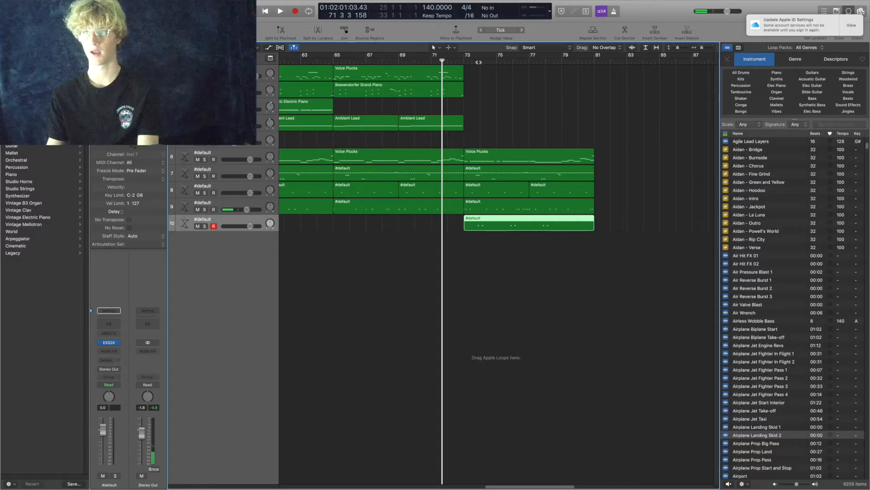
Solo track 9 and play it from bar 73 through the closing section
left_click(464, 63)
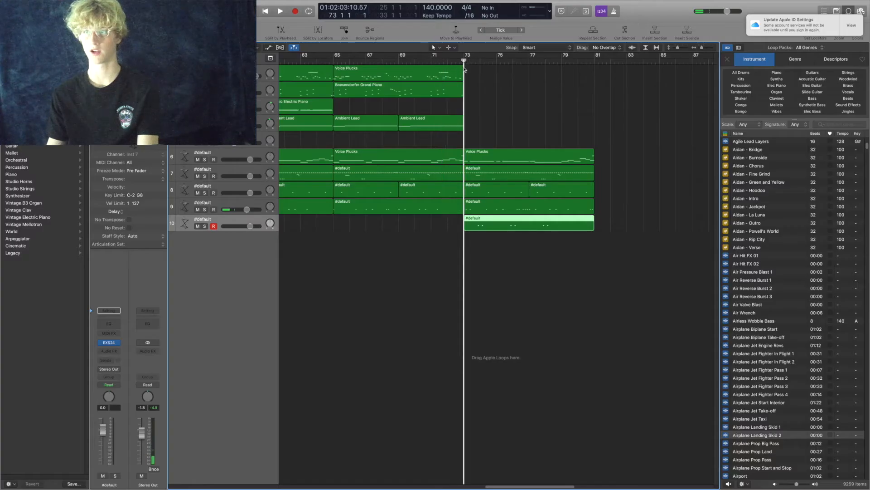
left_click(206, 210)
key("space")
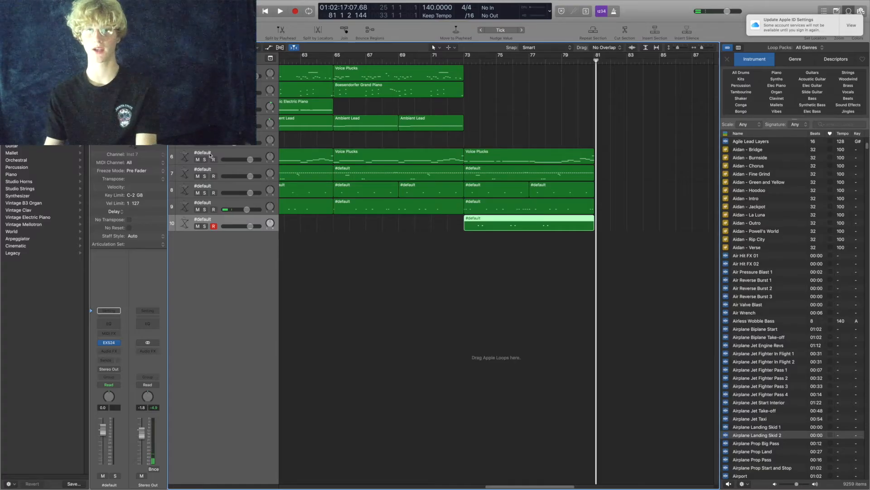
Solo track 6, play it from bar 65 to the end of the beat, stop playback, and unsolo it
left_click(213, 157)
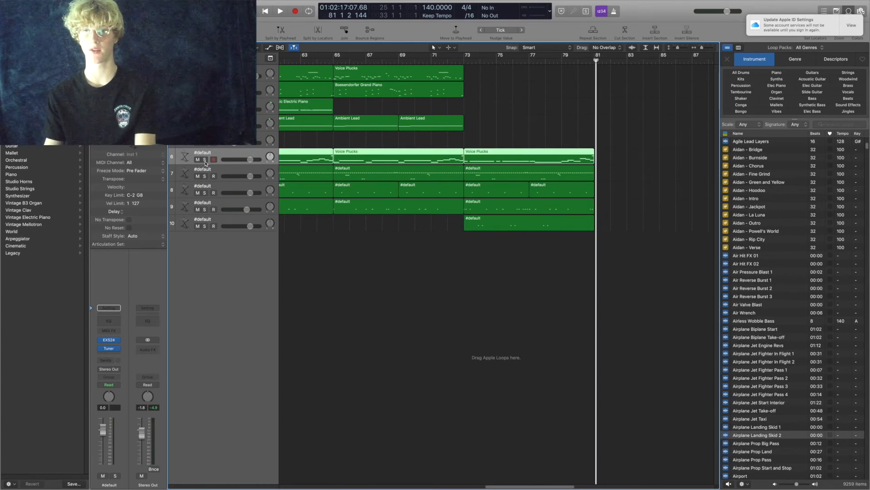
left_click(205, 161)
left_click_drag(473, 63, 337, 95)
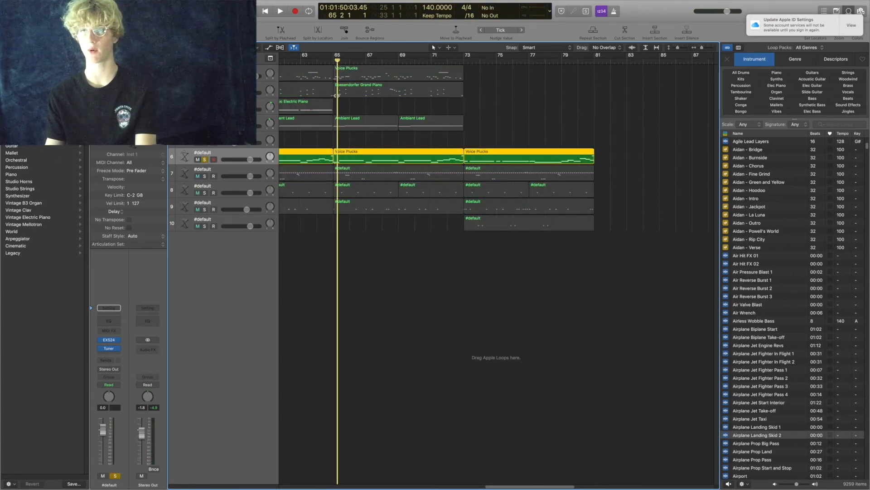
key("space")
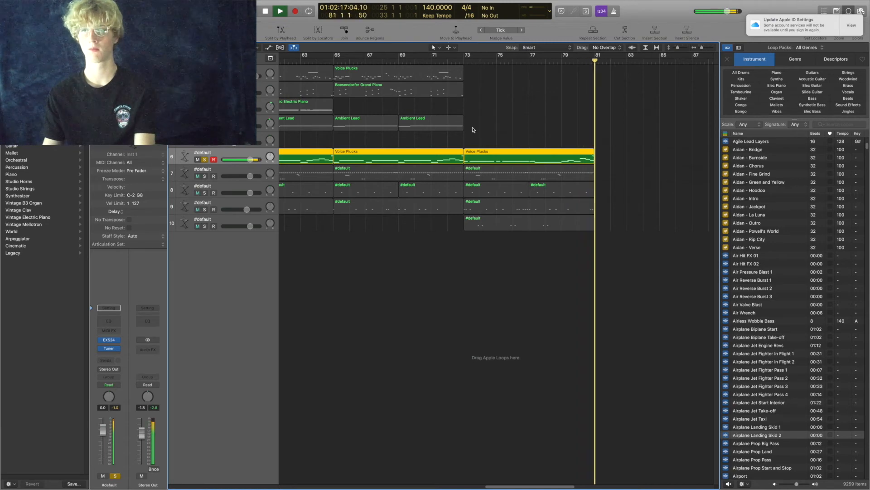
key("space")
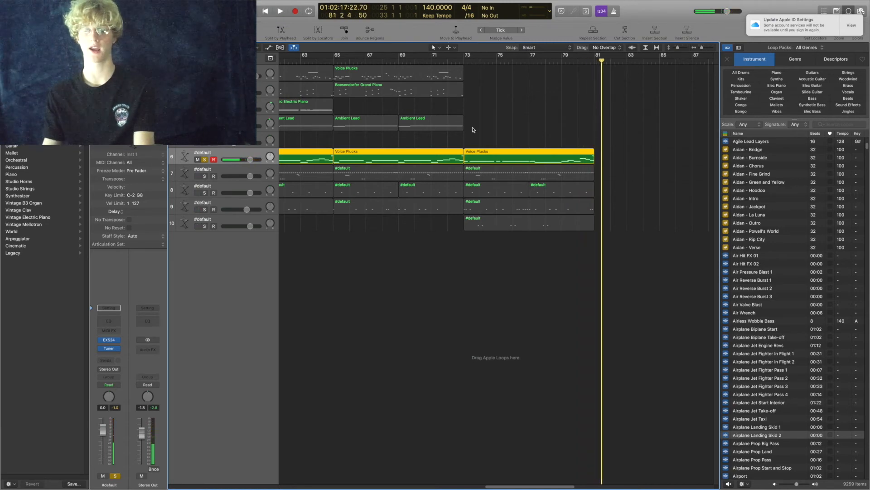
left_click(205, 159)
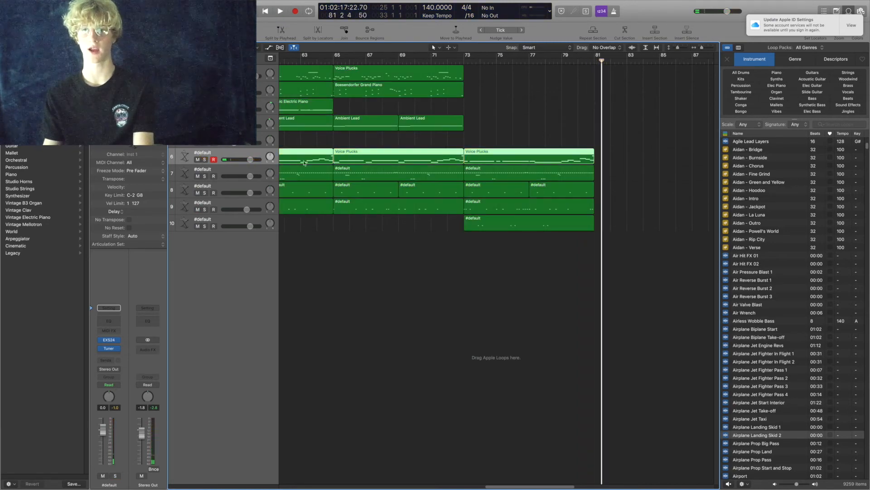
Solo tracks 6–9 together, play them from bar 65 to bar 73, and clear the solos
left_click_drag(462, 60, 324, 115)
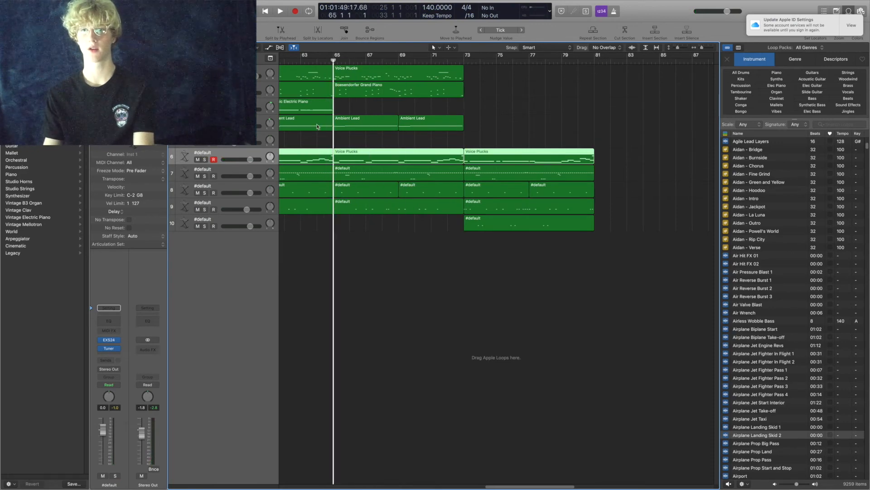
left_click_drag(204, 159, 204, 204)
key("space")
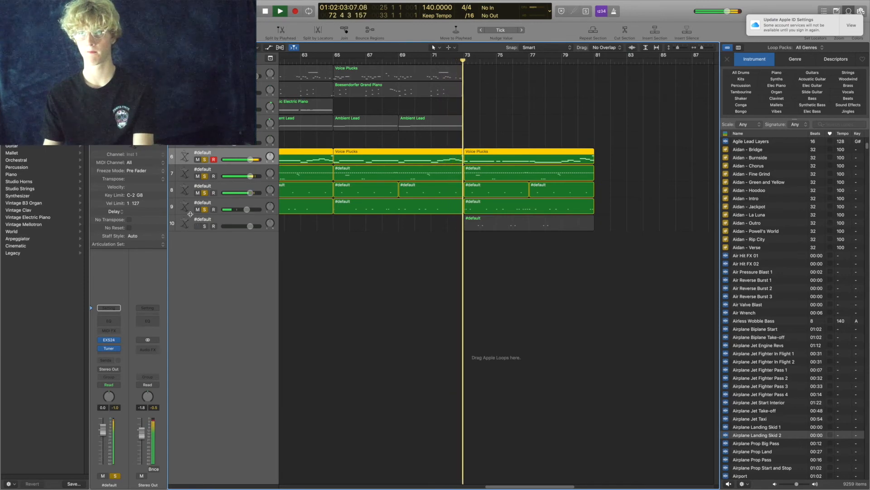
key("ctrl+s")
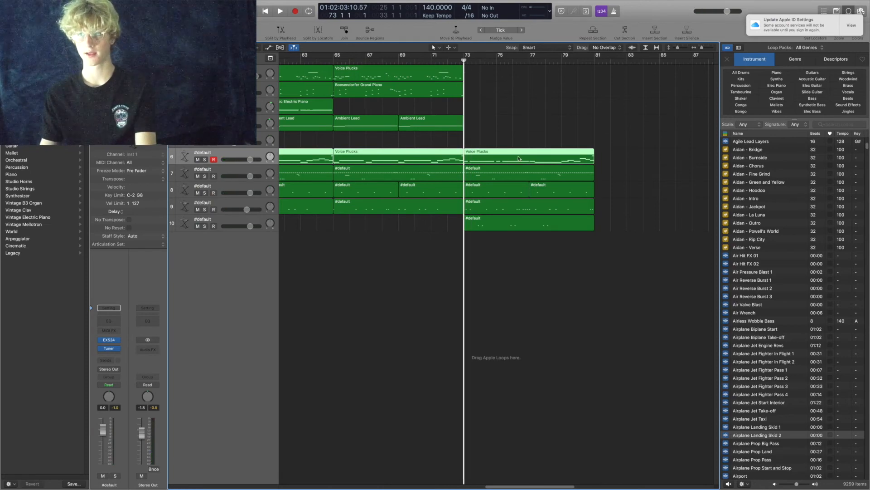
Play the closing section from bar 73 and scrub the playhead back across its drum regions
key("space")
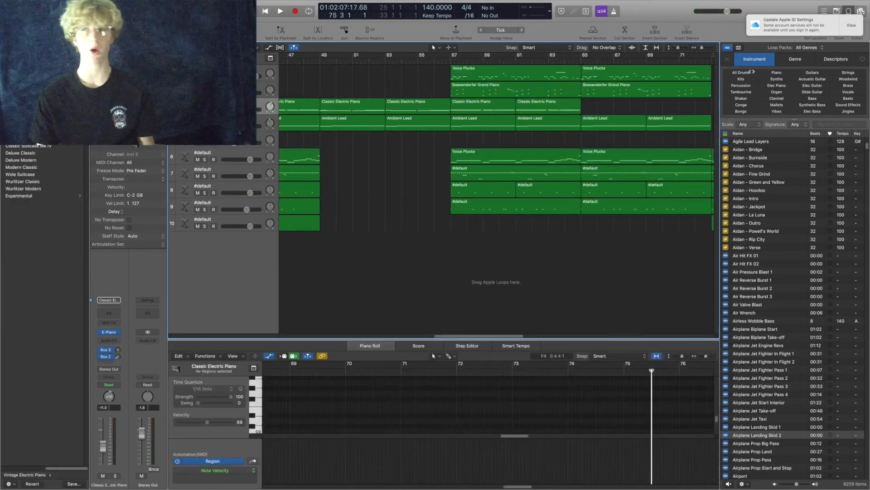
scroll(680, 111, "right", 3)
left_click_drag(684, 111, 567, 153)
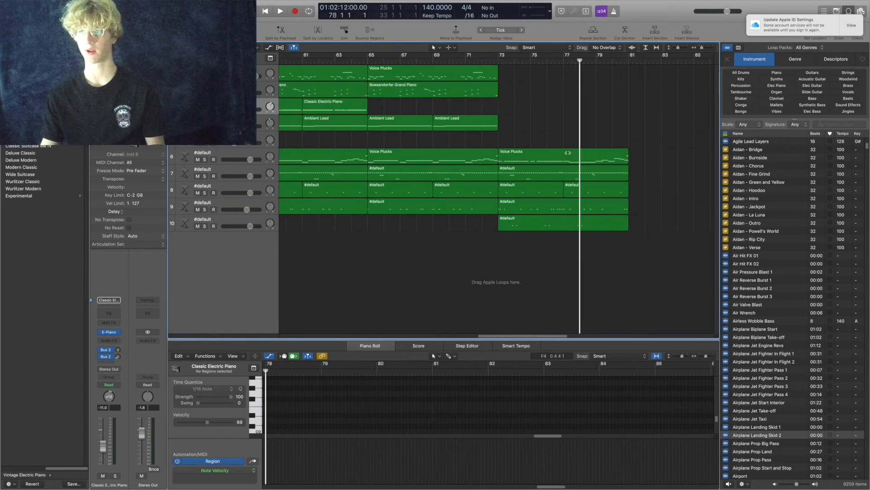
Place the playhead at bar 17, highlight the melody and drum regions from bar 17 to 25, and clear the selection
left_click_drag(498, 177, 452, 105)
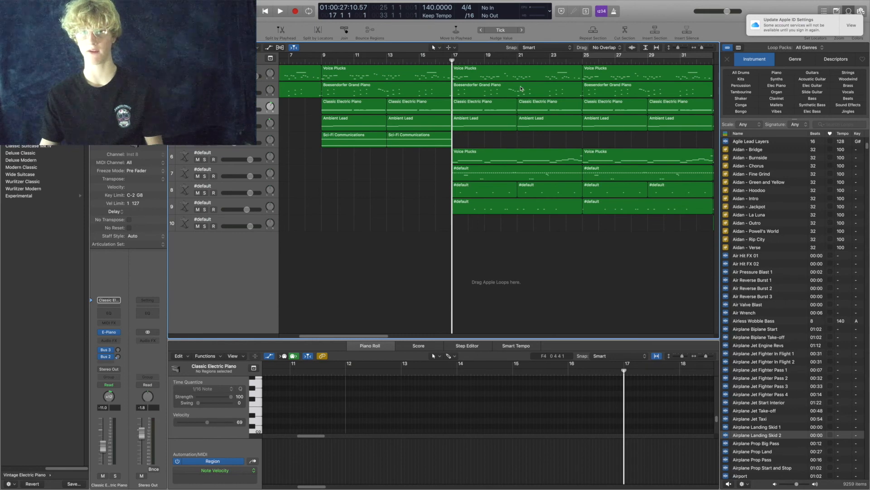
left_click_drag(465, 213, 558, 77)
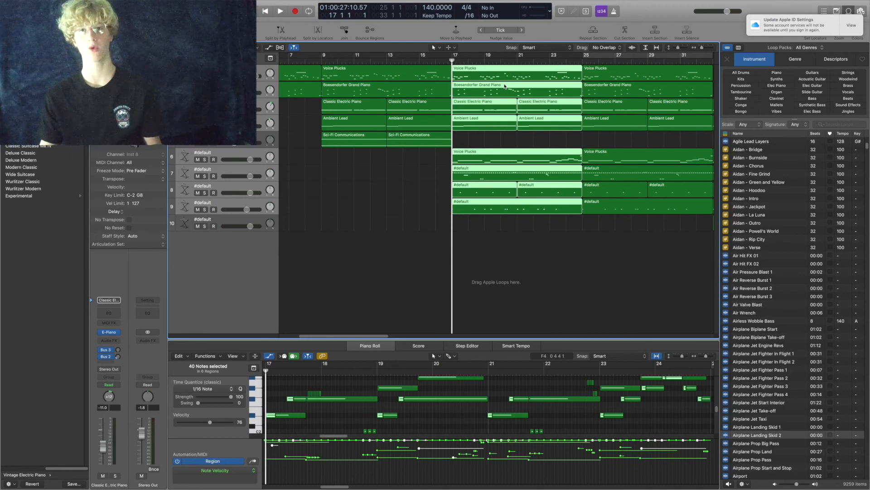
left_click(515, 229)
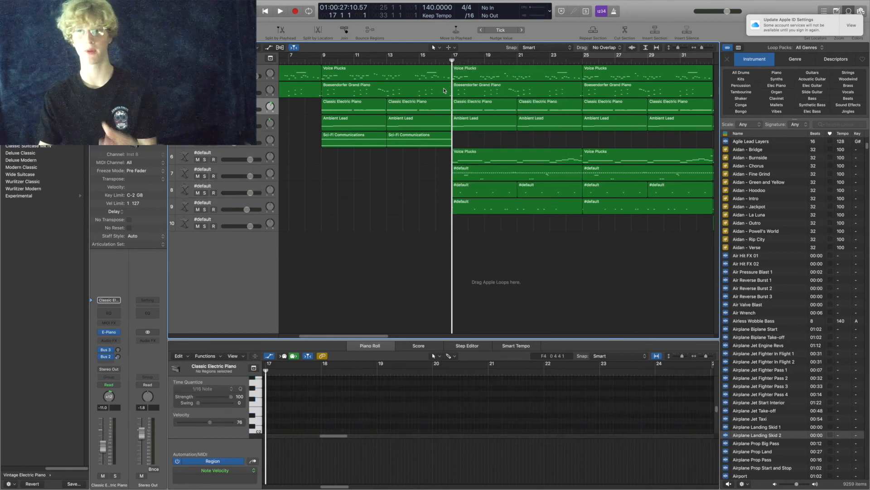
key("space")
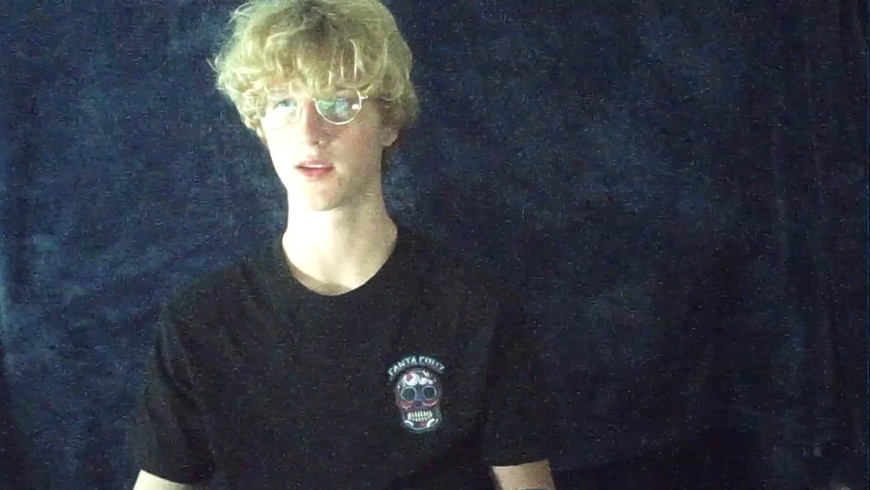